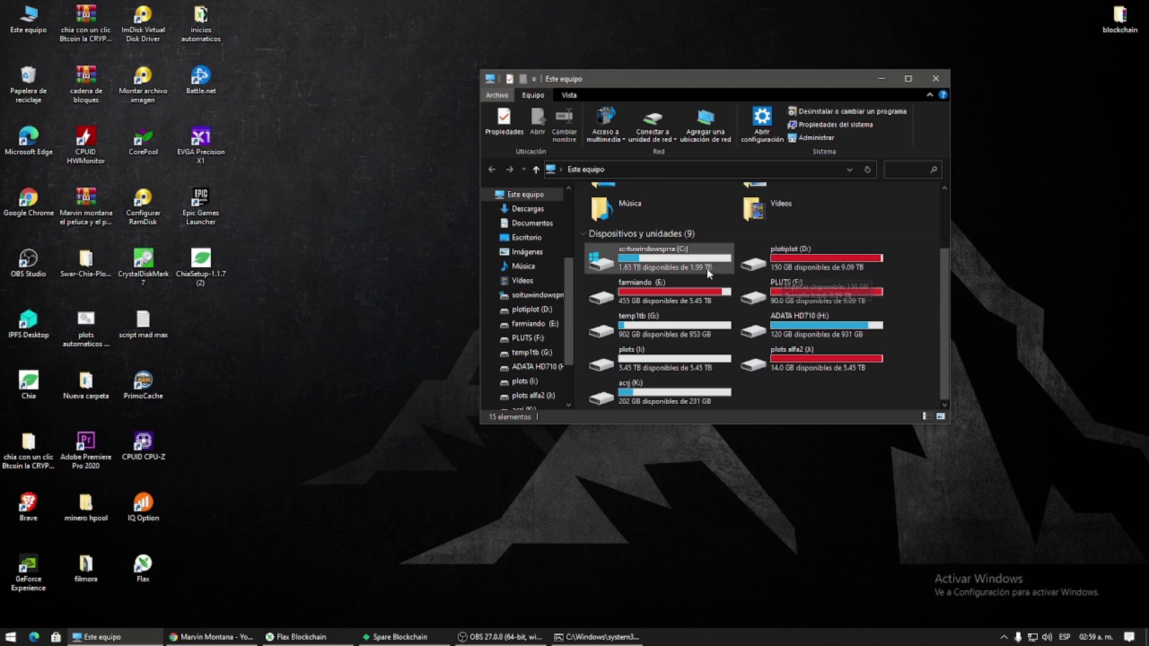
# Copy blockchain_v1_mainnet and peer_table_node from the db folder inside sinc ryzen mamalon on drive acrj (K:)
pyautogui.click(688, 390)
pyautogui.doubleClick(687, 390)
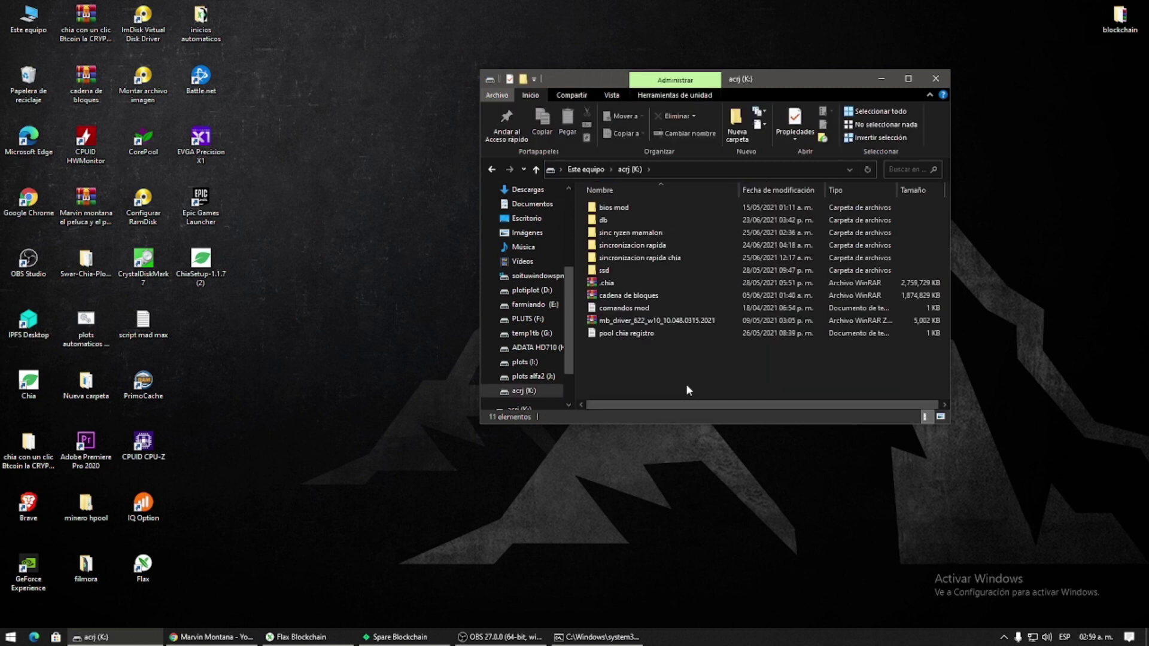
pyautogui.click(624, 224)
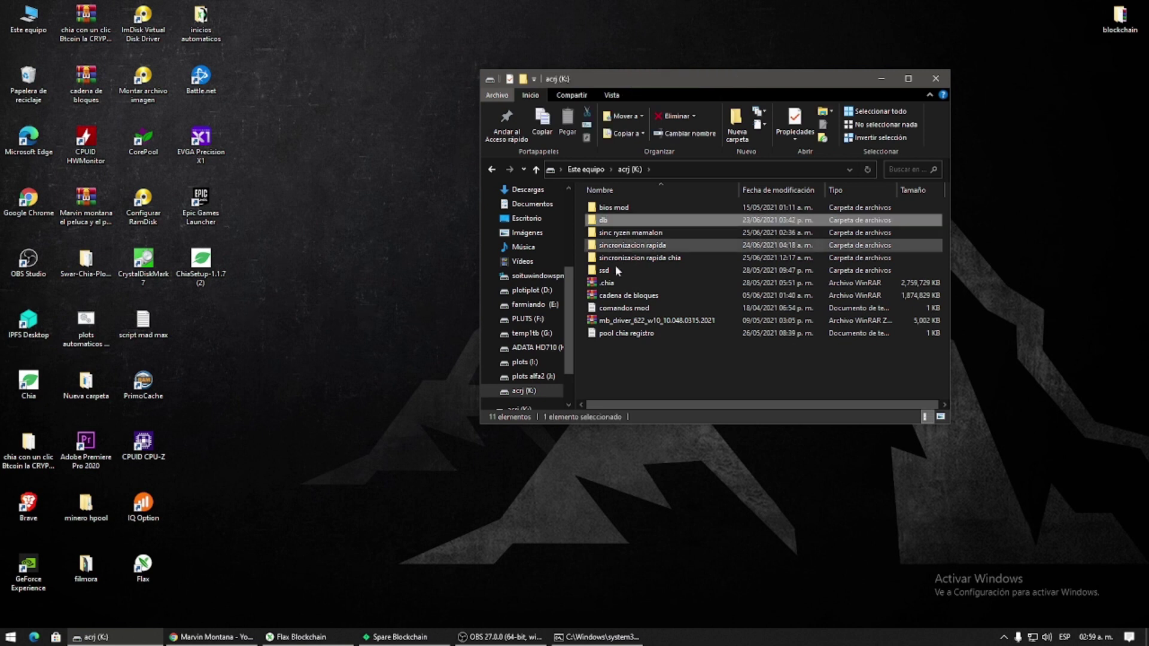
pyautogui.doubleClick(626, 232)
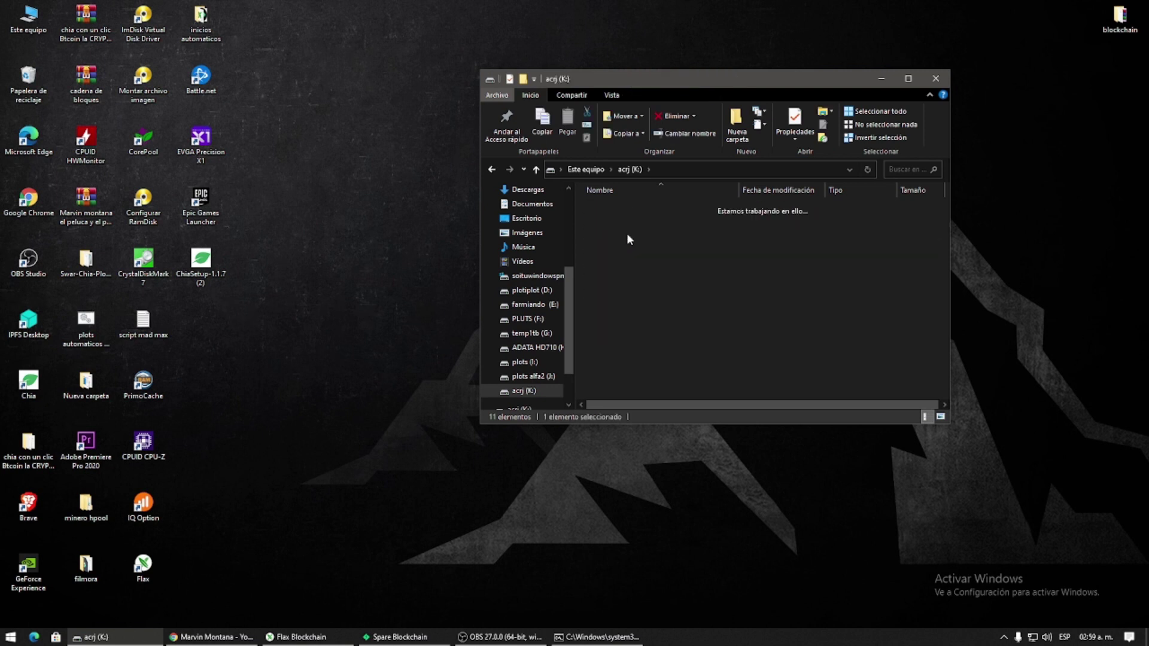
pyautogui.doubleClick(620, 219)
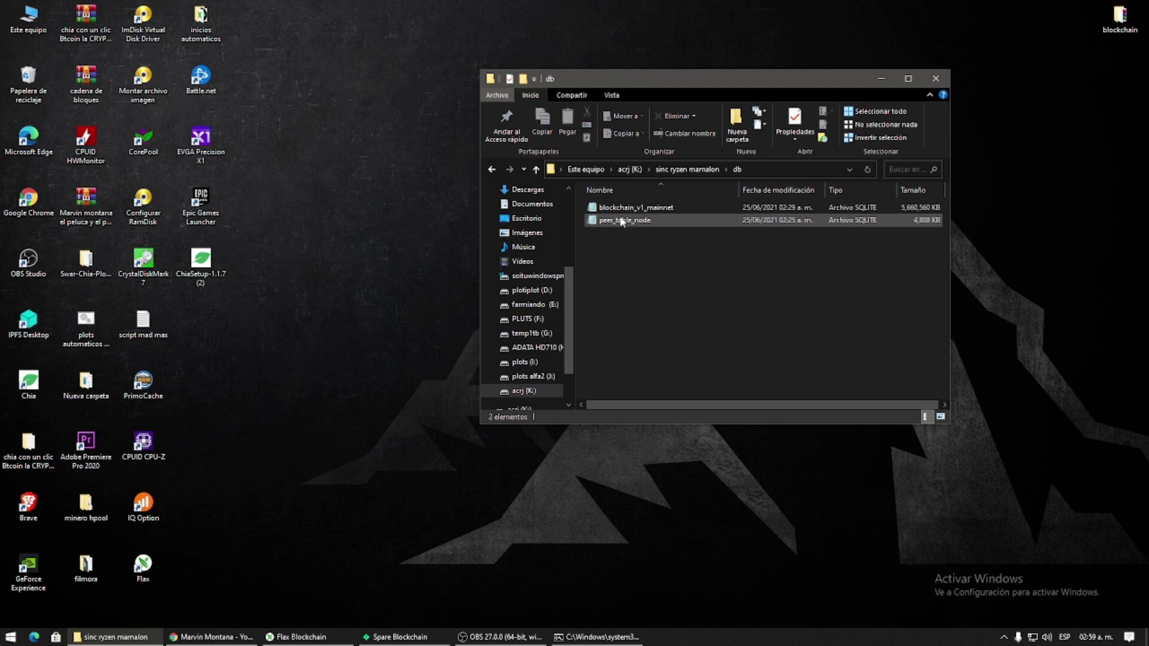
pyautogui.moveTo(662, 247); pyautogui.dragTo(605, 204)
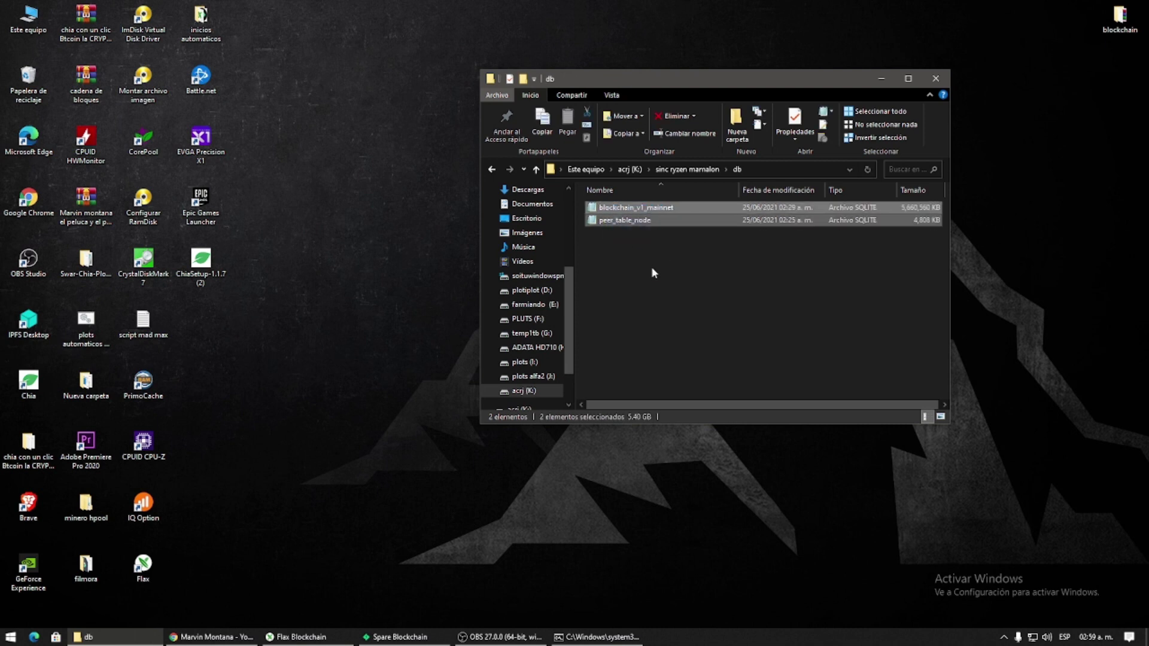
pyautogui.hotkey('ctrl', 'c')
# Open the .chia > mainnet > db folder of the user profile on drive C: in a second File Explorer window
pyautogui.press('super+e')
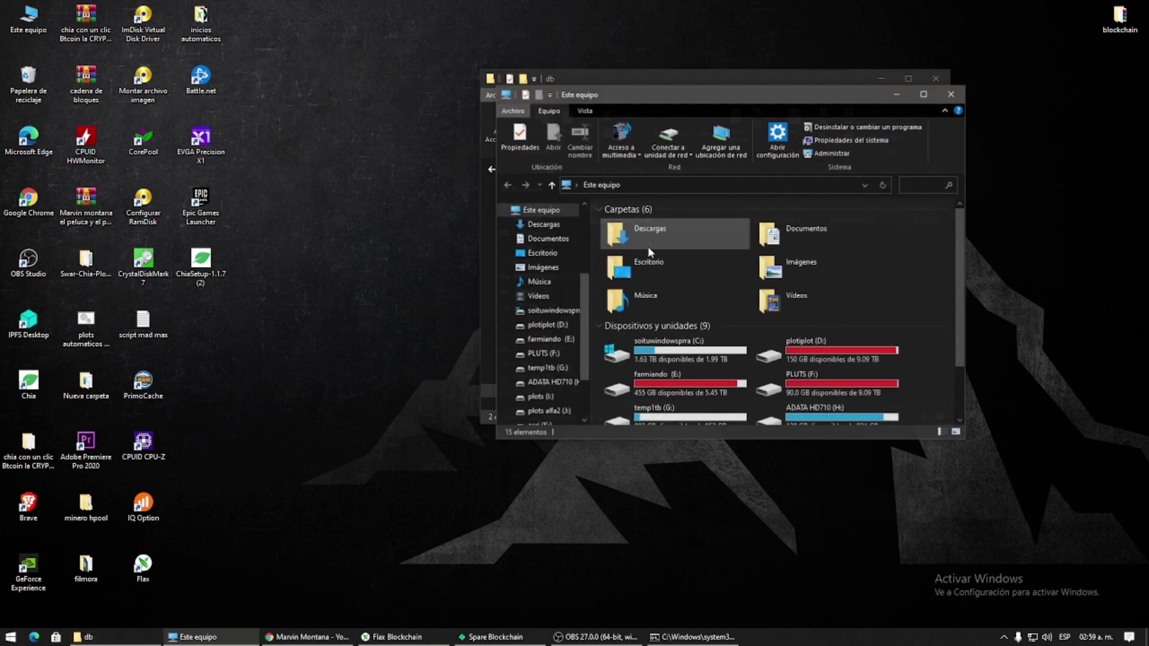
pyautogui.doubleClick(706, 356)
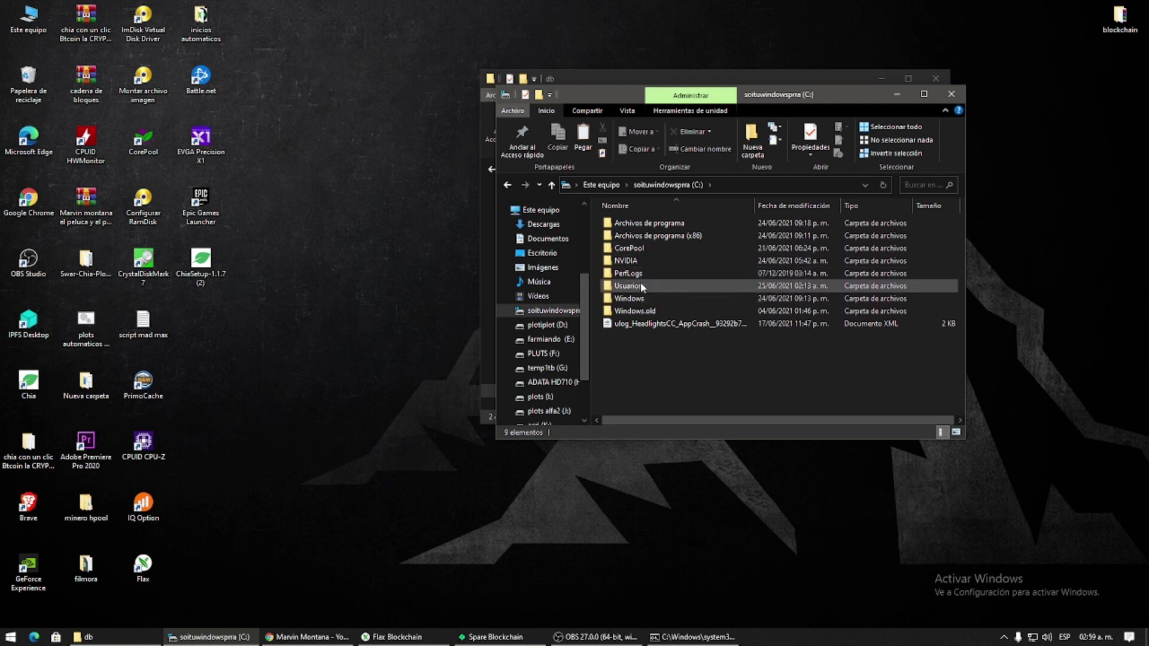
pyautogui.doubleClick(640, 284)
pyautogui.doubleClick(627, 240)
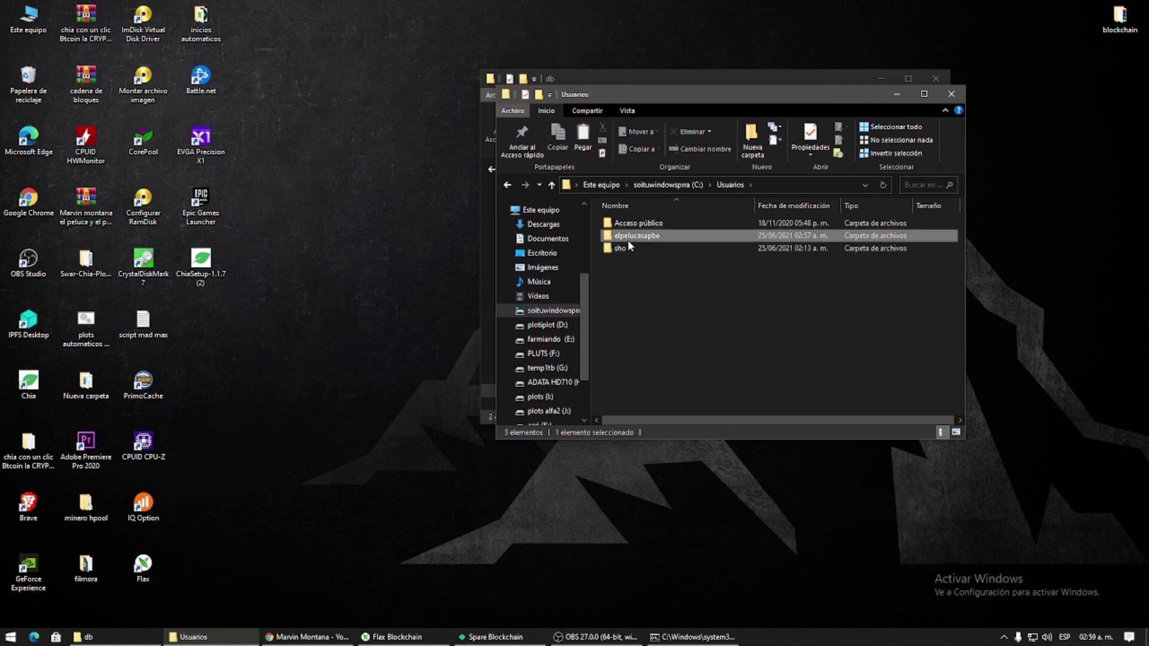
pyautogui.click(628, 238)
pyautogui.doubleClick(626, 238)
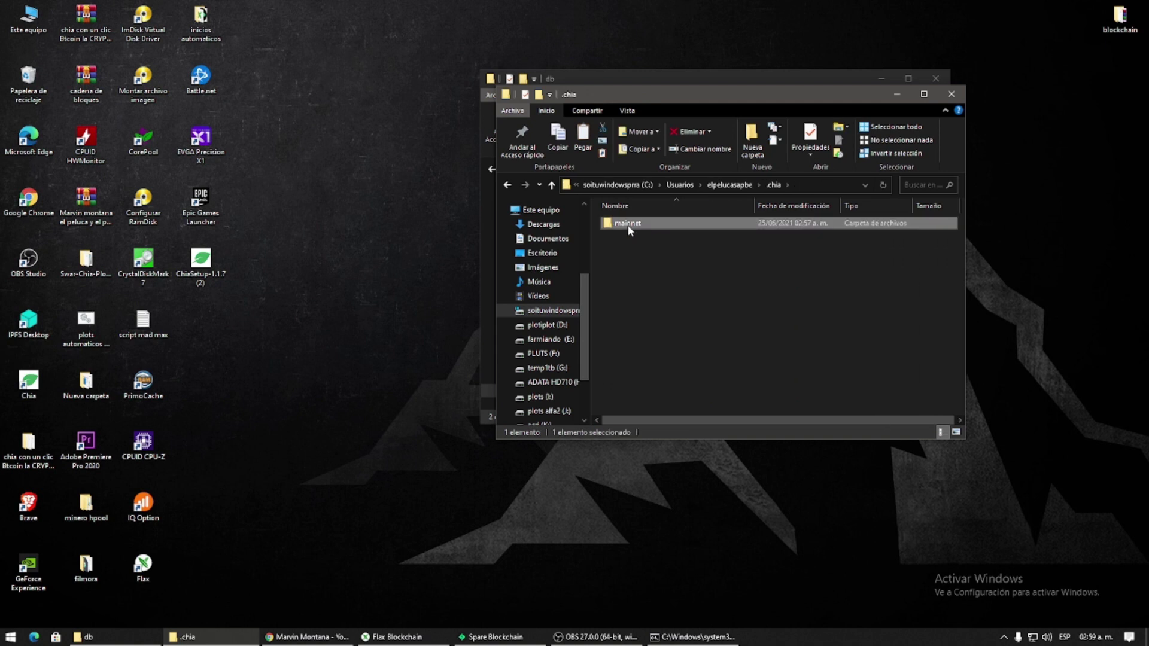
pyautogui.doubleClick(627, 225)
pyautogui.click(627, 237)
pyautogui.doubleClick(627, 237)
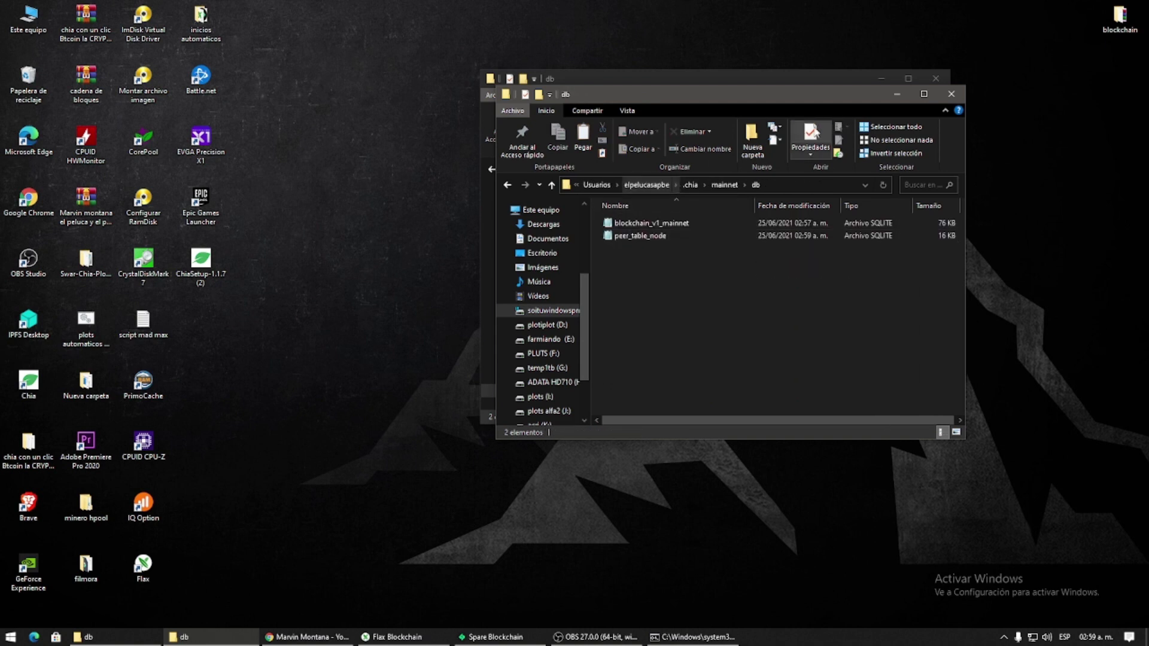
# Arrange the two db windows side by side and paste the copied files into mainnet's db folder, replacing the existing ones
pyautogui.moveTo(868, 102); pyautogui.dragTo(481, 143)
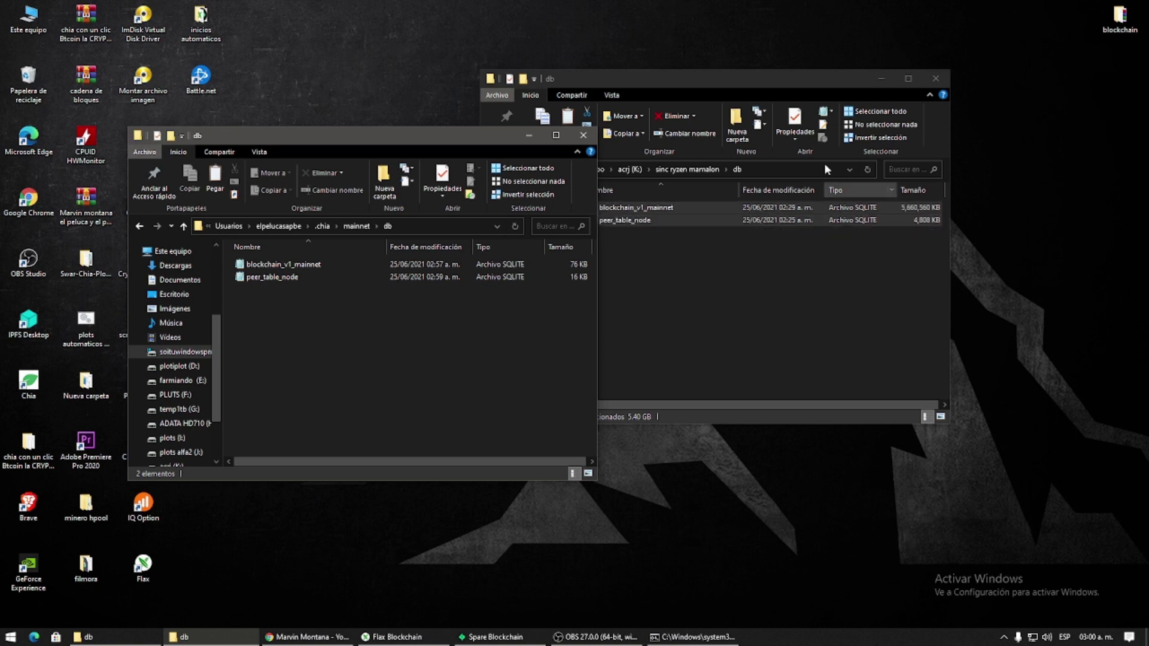
pyautogui.moveTo(805, 79); pyautogui.dragTo(883, 80)
pyautogui.hotkey('ctrl', 'a')
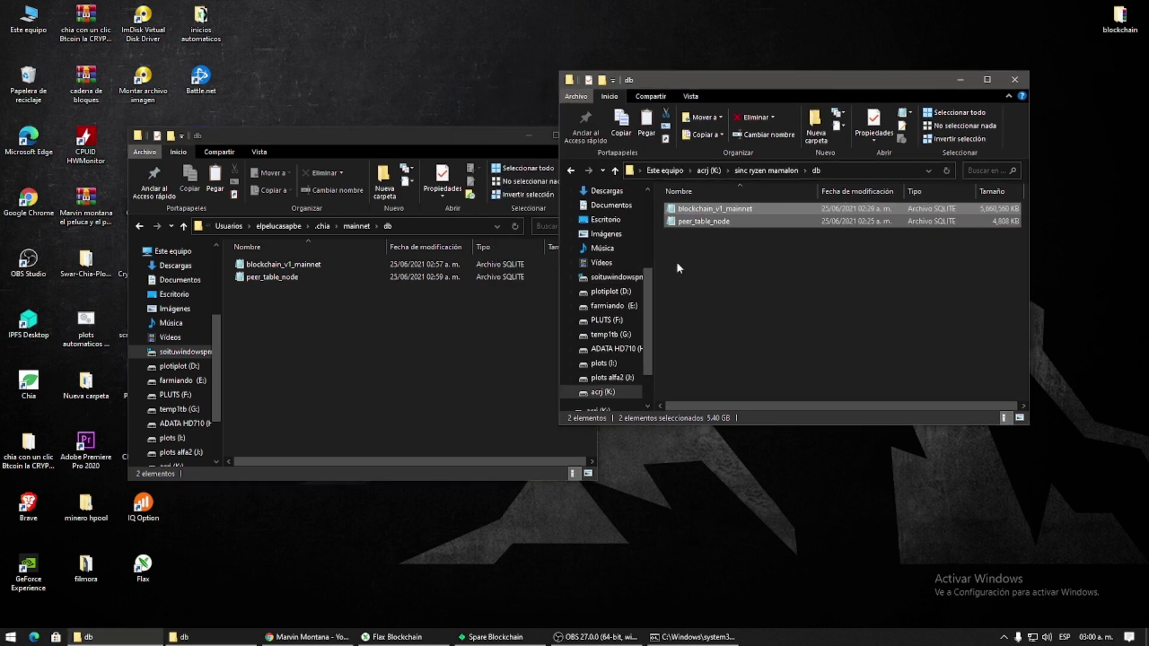
pyautogui.click(429, 360)
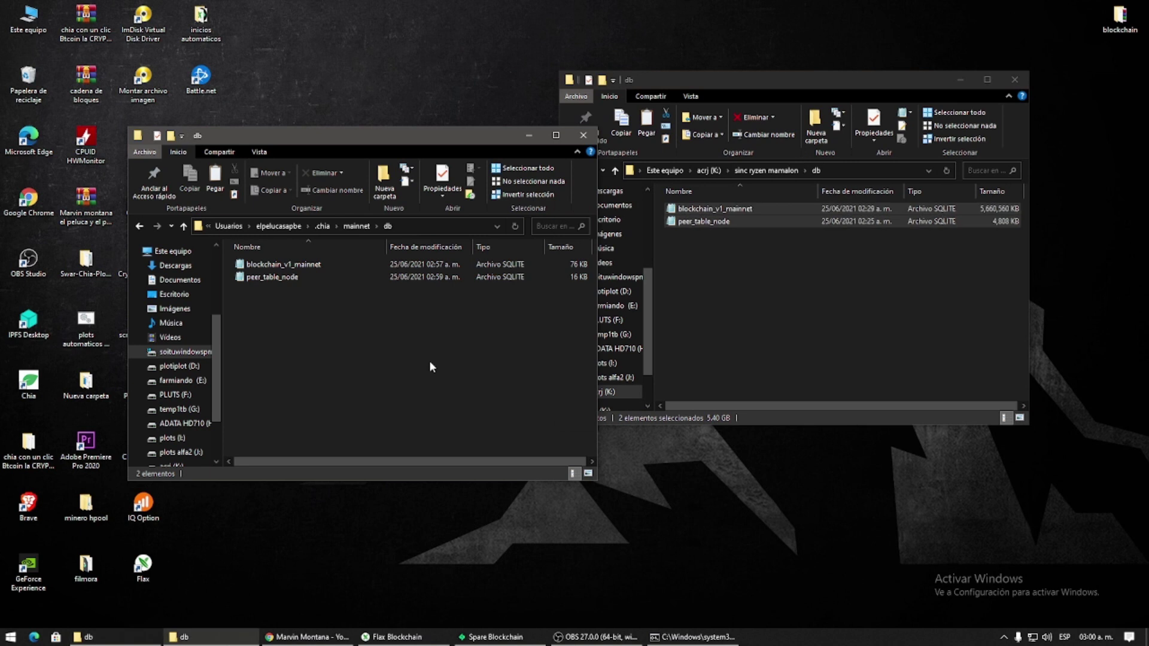
pyautogui.hotkey('ctrl', 'v')
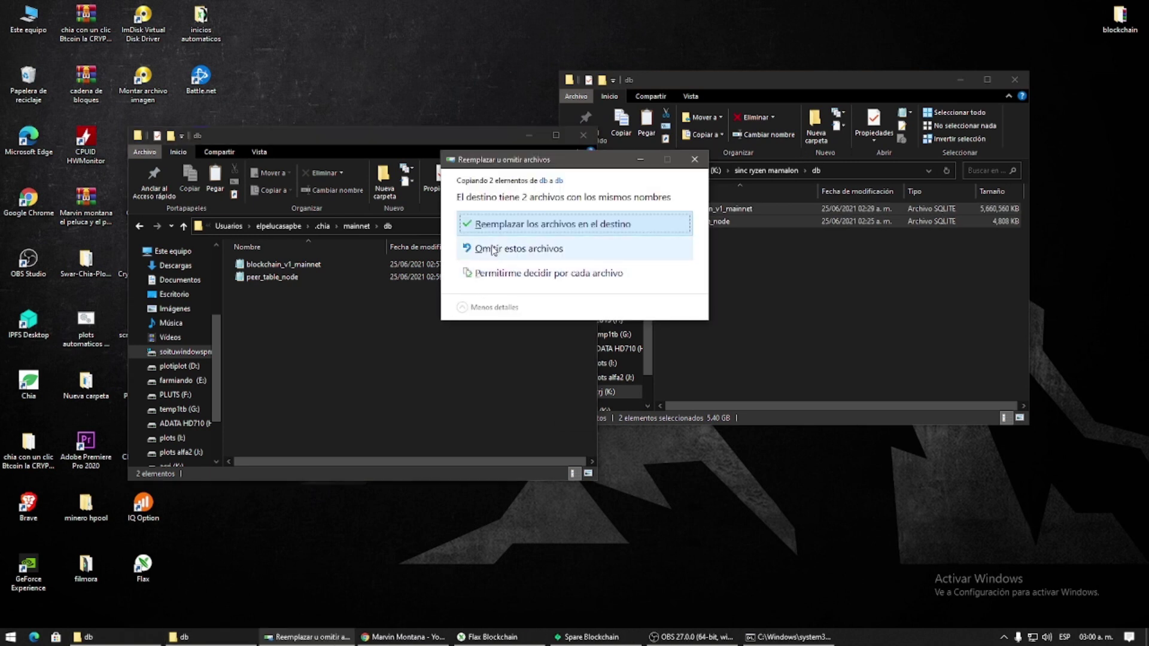
pyautogui.click(502, 224)
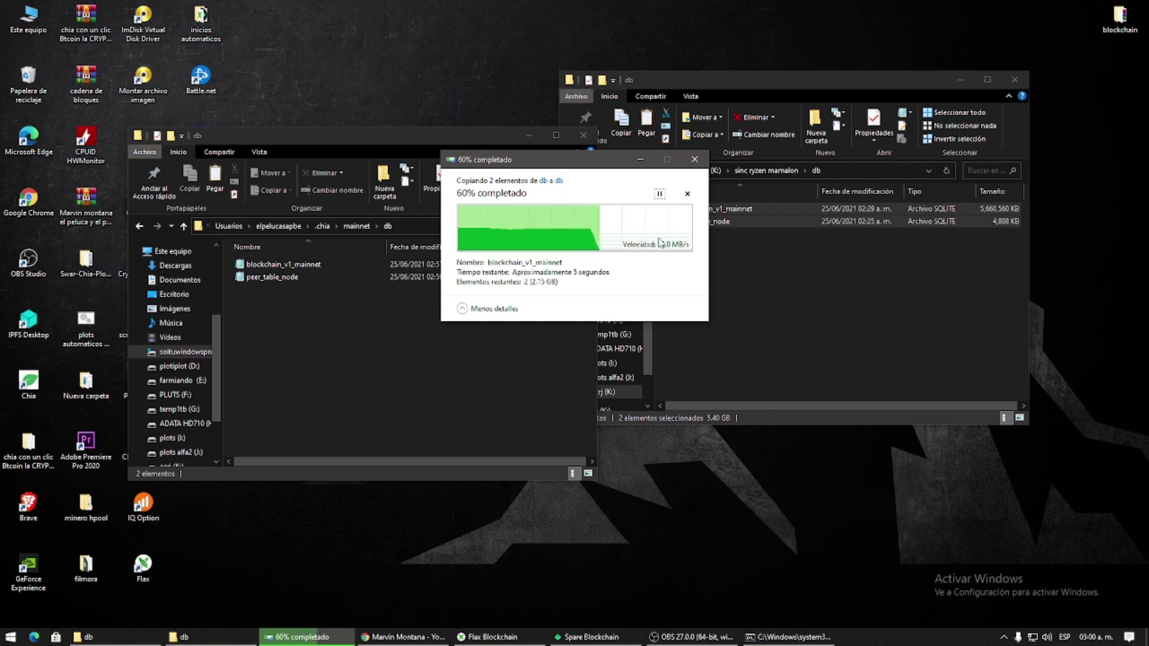
pyautogui.moveTo(614, 166); pyautogui.dragTo(647, 370)
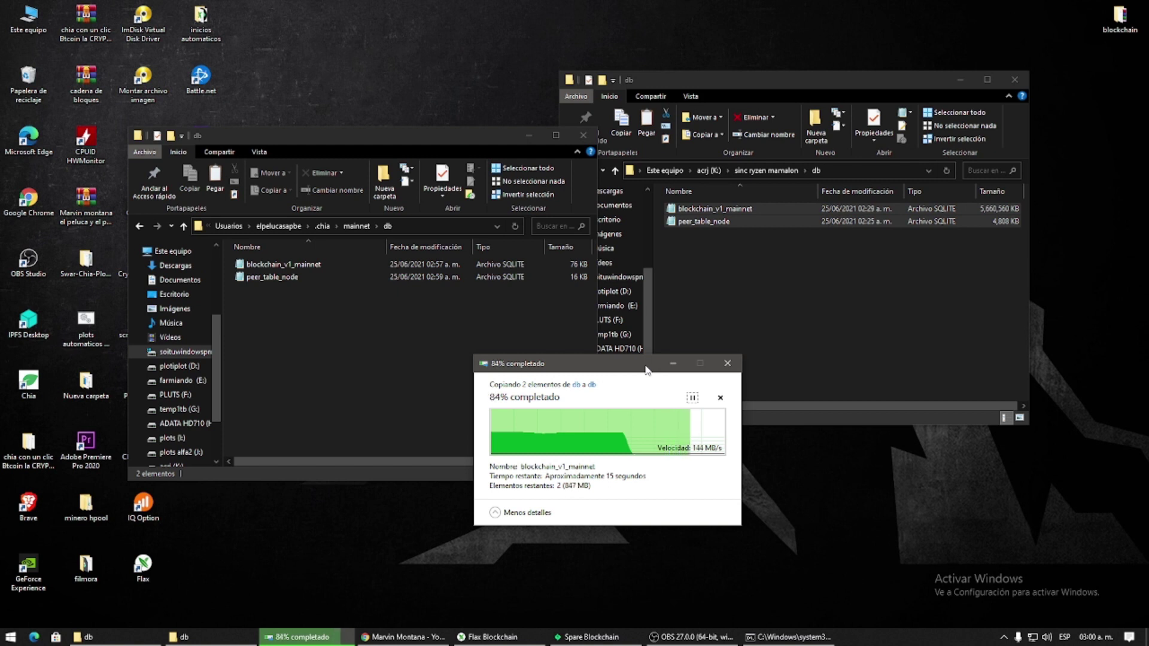
pyautogui.click(720, 213)
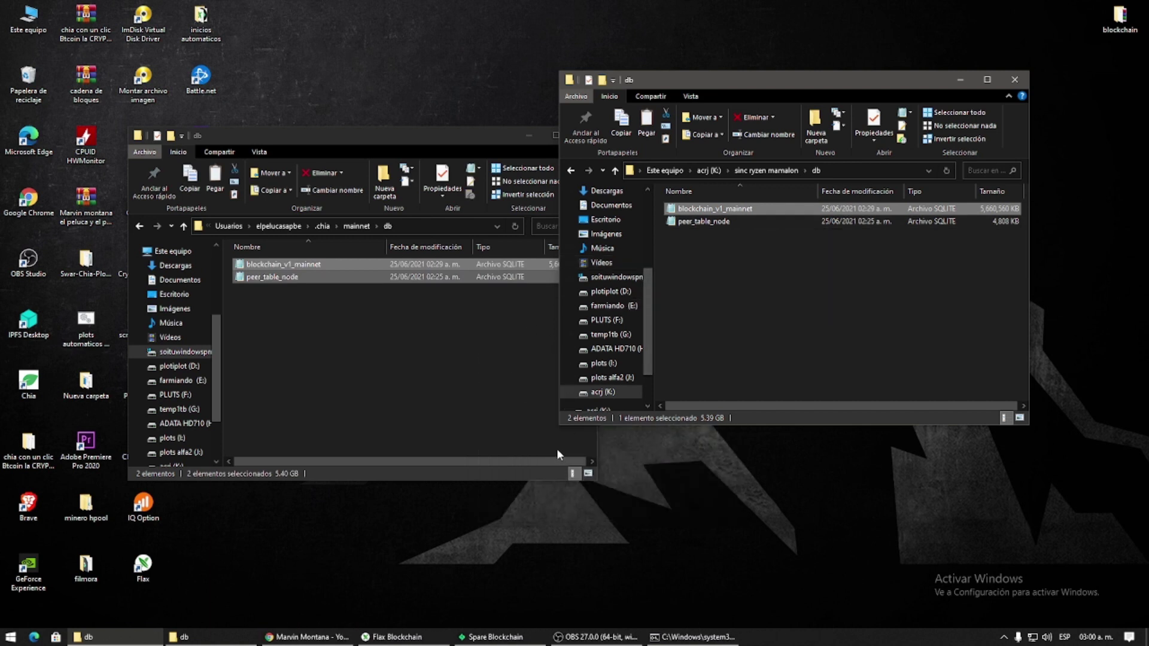
# Launch Chia from its desktop shortcut
pyautogui.moveTo(359, 136); pyautogui.dragTo(465, 116)
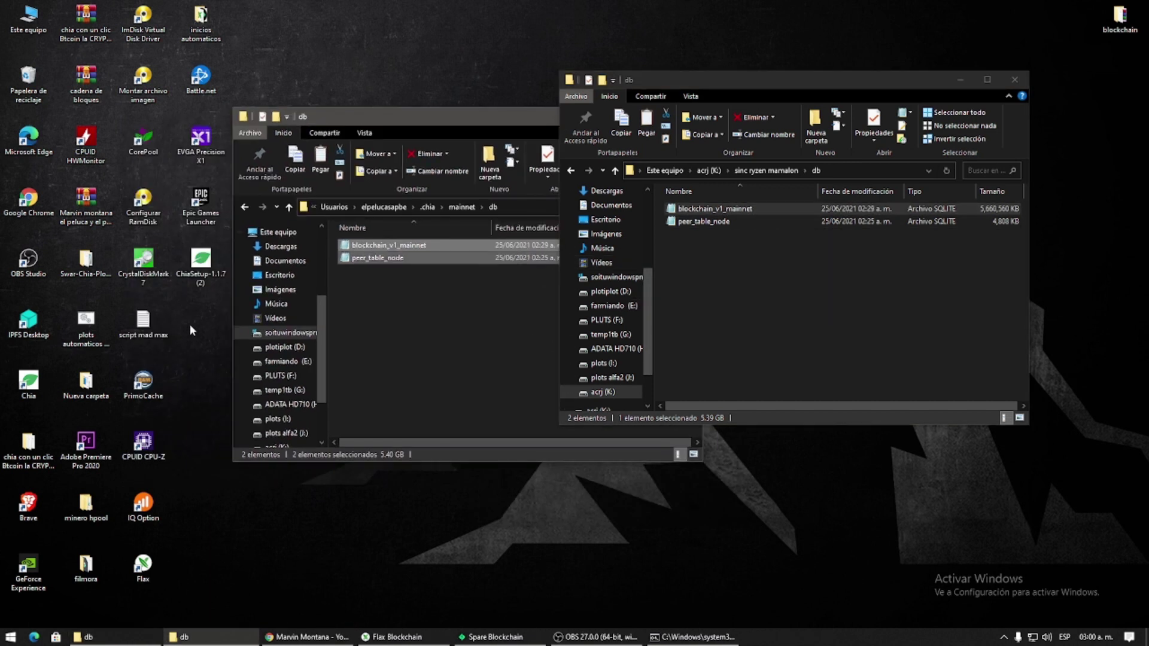
pyautogui.rightClick(39, 383)
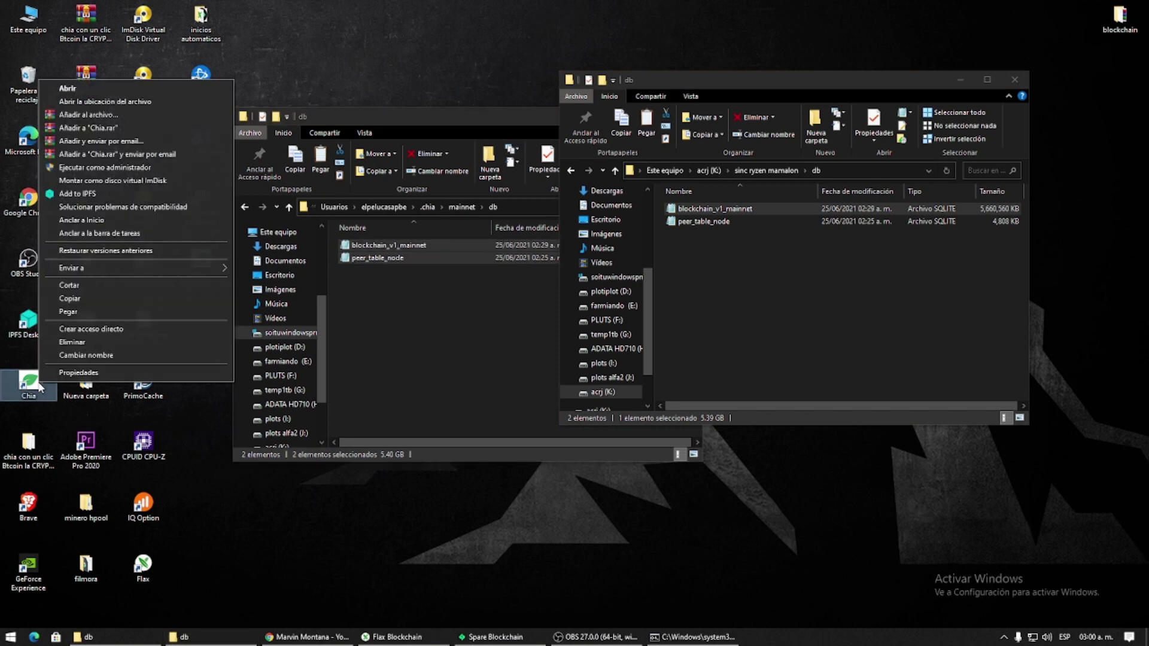
pyautogui.press('Escape')
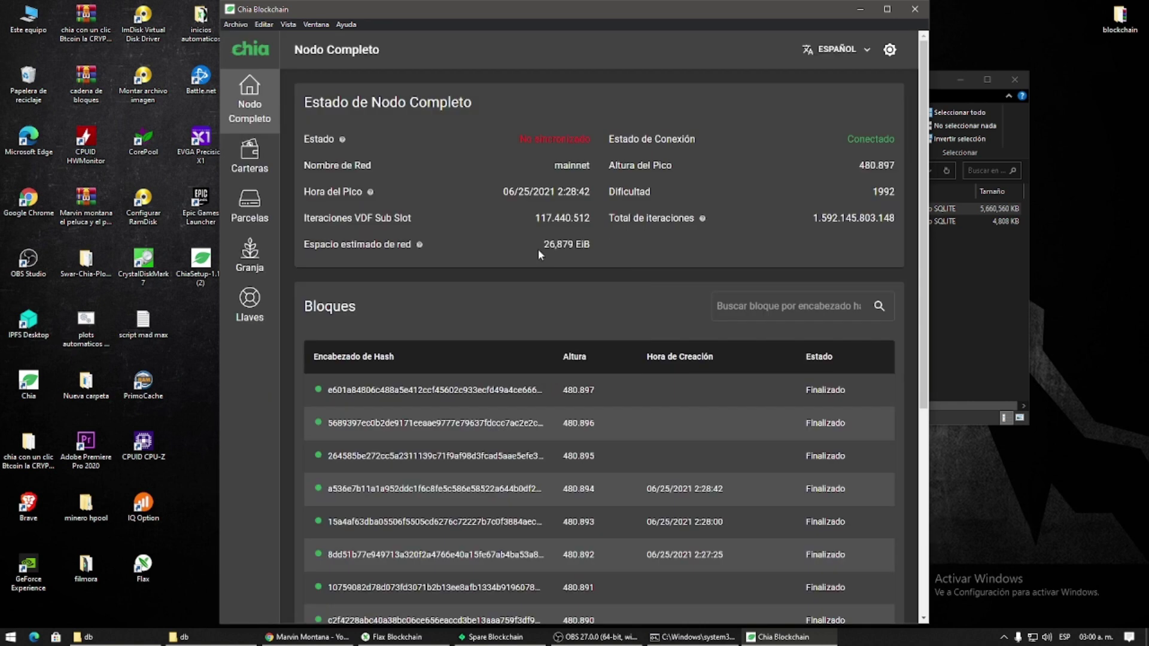
# Examine the full node's synchronization status, block list and peer connections
pyautogui.scroll(-5, 537, 249)
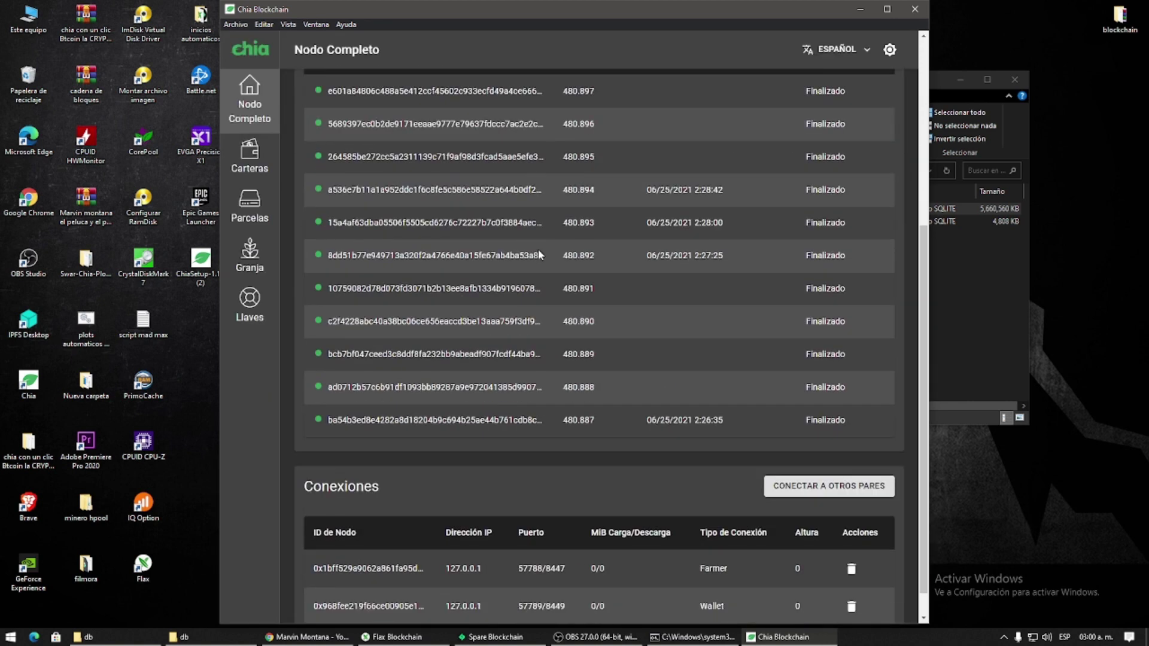
pyautogui.scroll(-1, 537, 249)
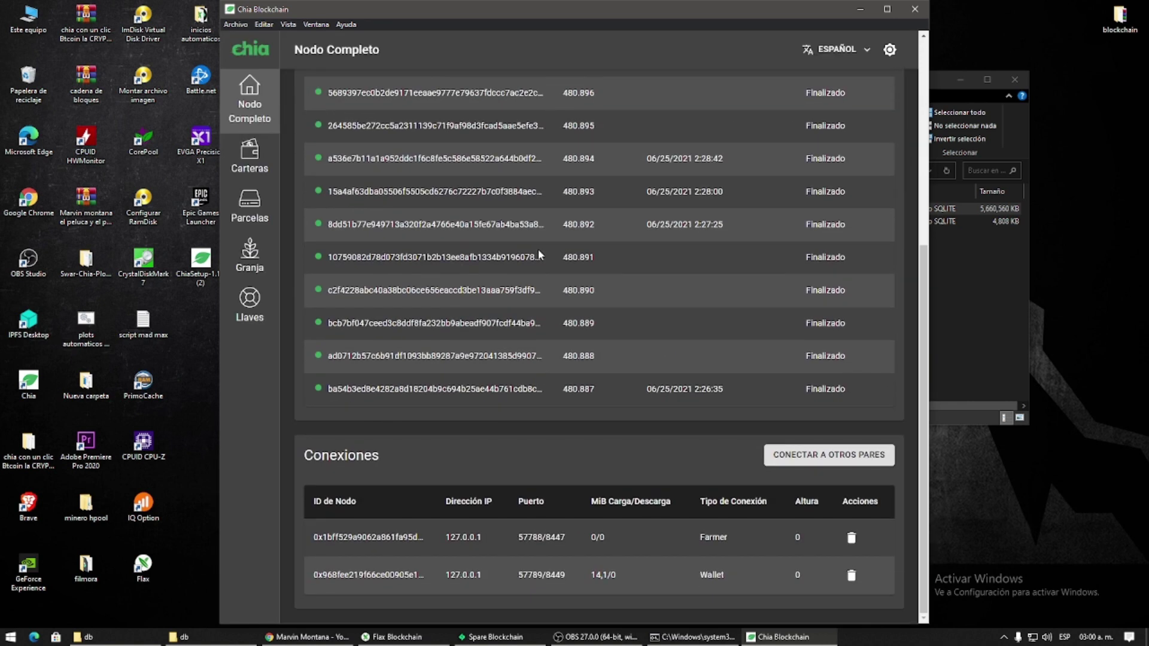
pyautogui.scroll(4, 733, 358)
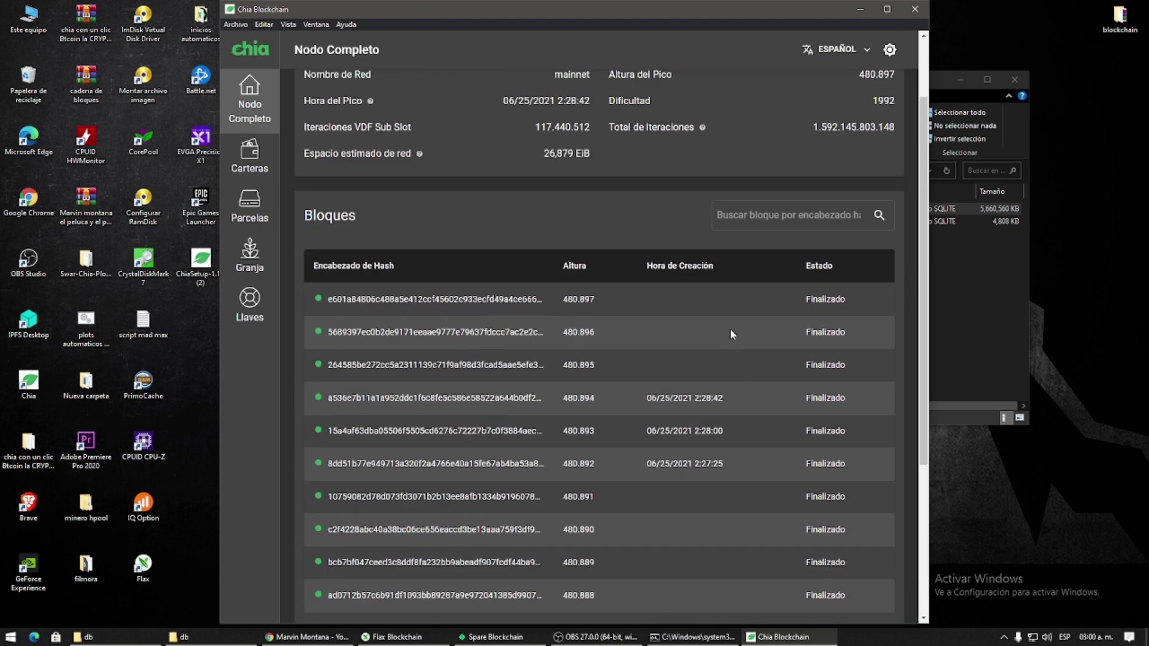
pyautogui.scroll(2, 731, 334)
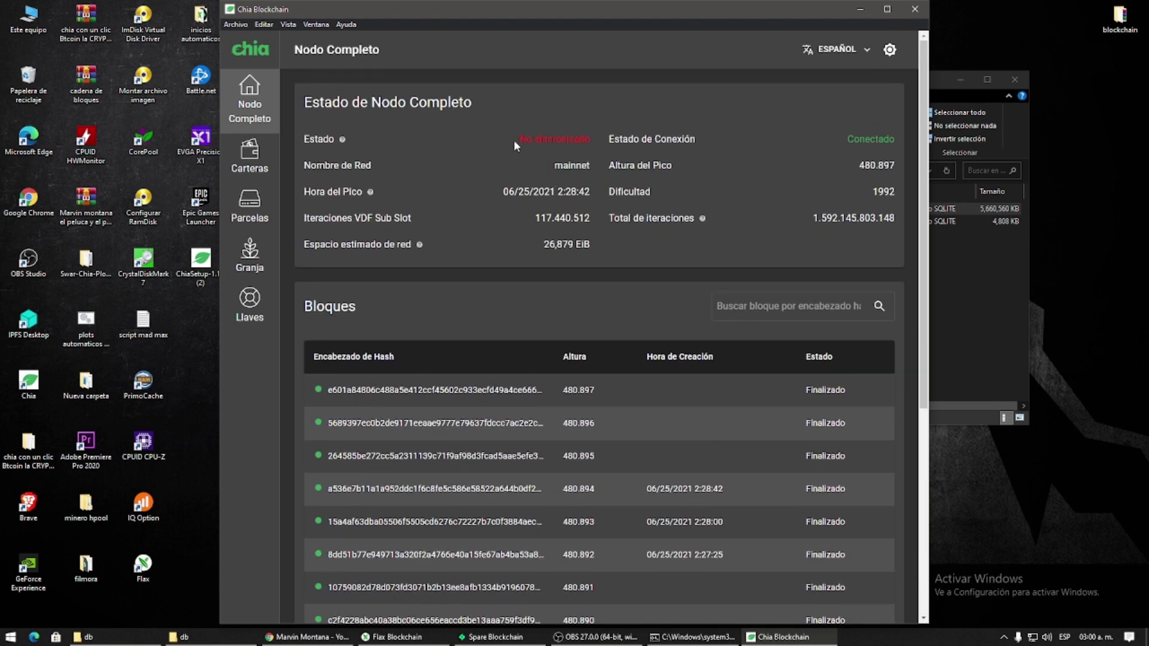
pyautogui.moveTo(520, 142); pyautogui.dragTo(572, 137)
pyautogui.scroll(-5, 622, 254)
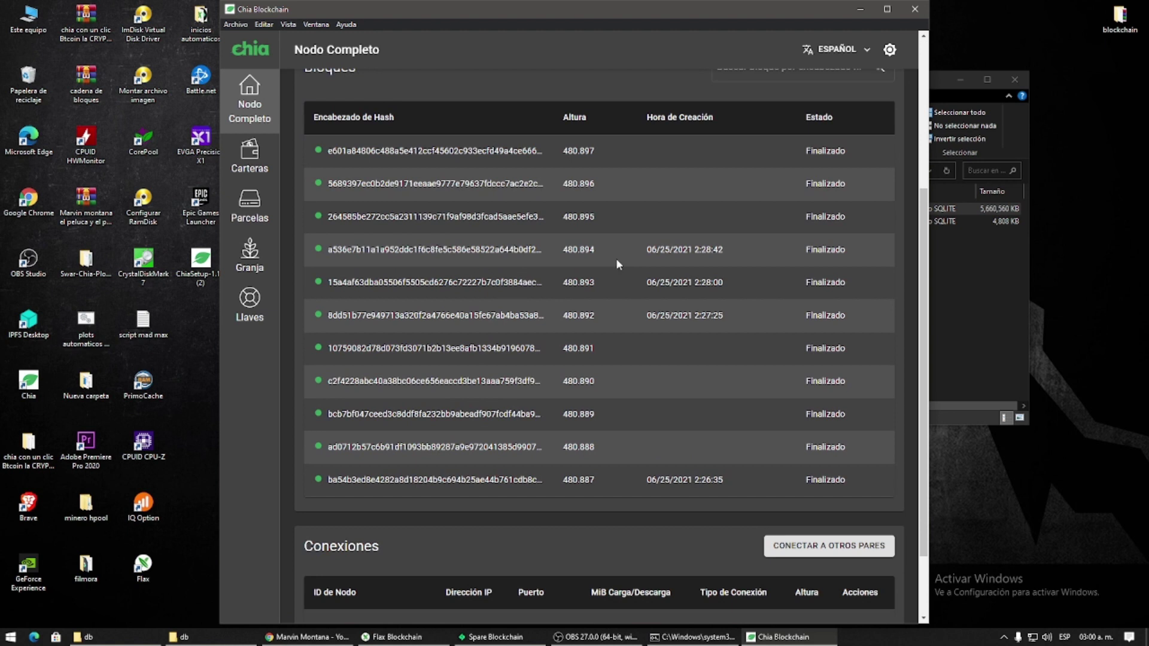
pyautogui.click(836, 456)
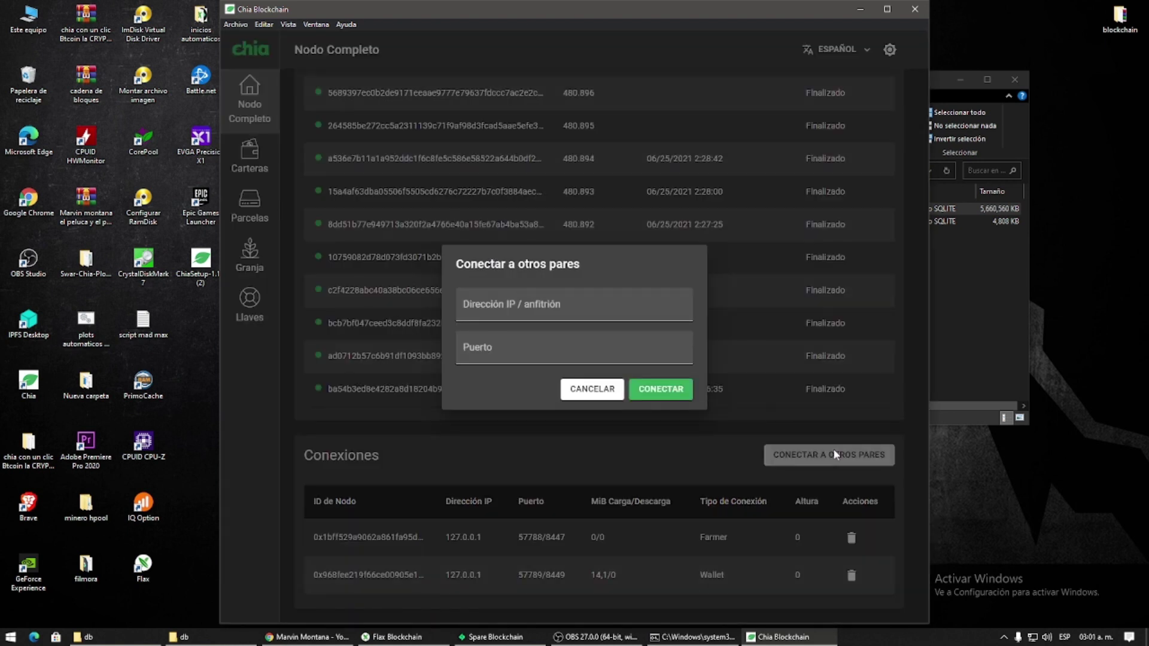
pyautogui.click(545, 310)
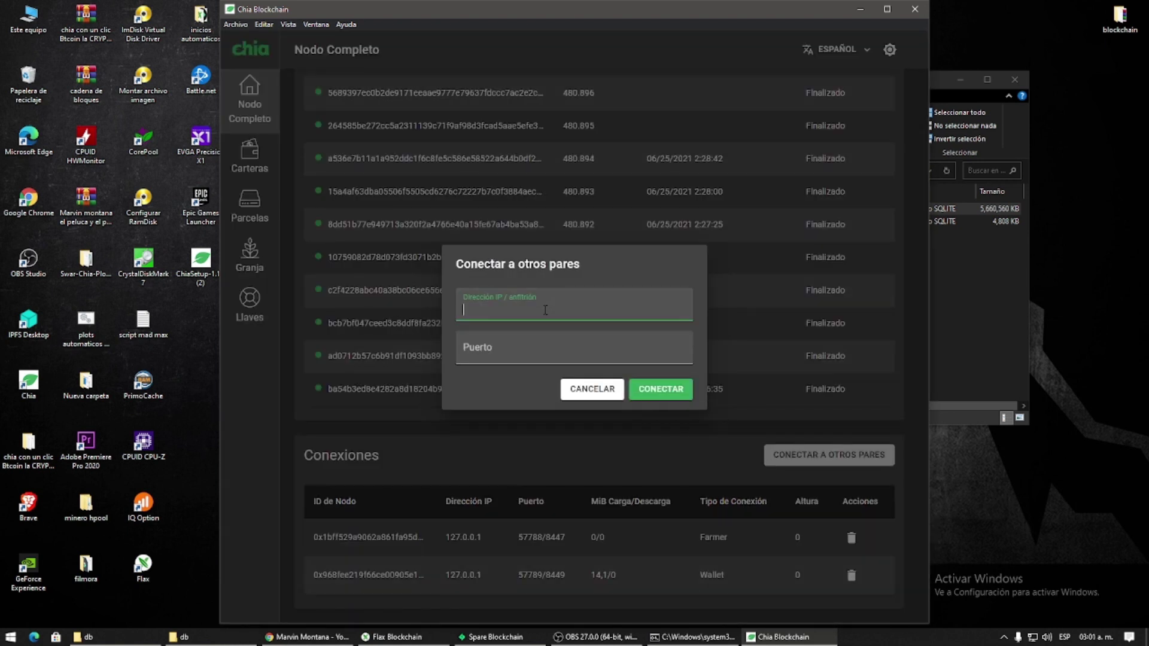
pyautogui.write('node.chia.ne')
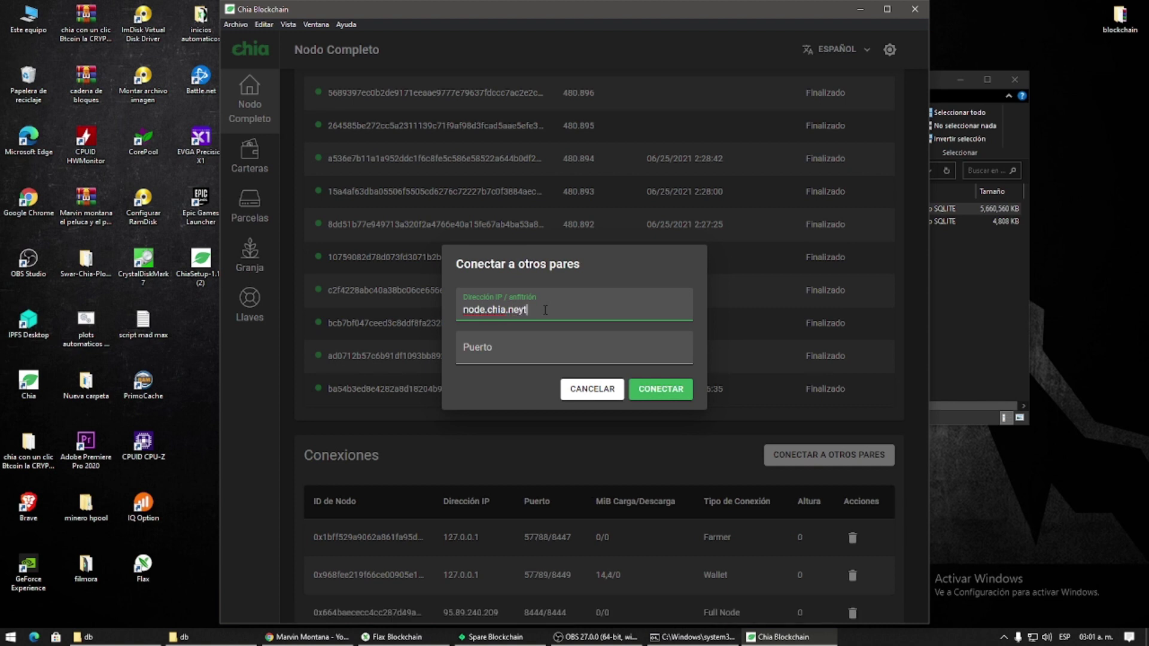
pyautogui.write('t')
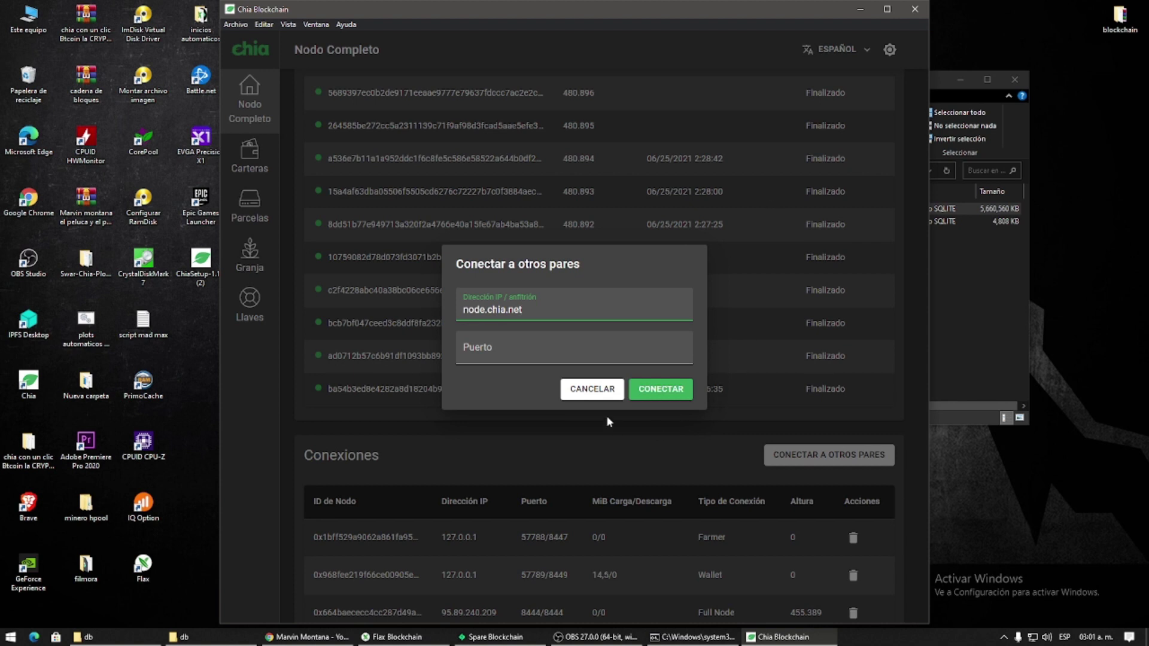
pyautogui.click(598, 389)
pyautogui.scroll(5, 623, 431)
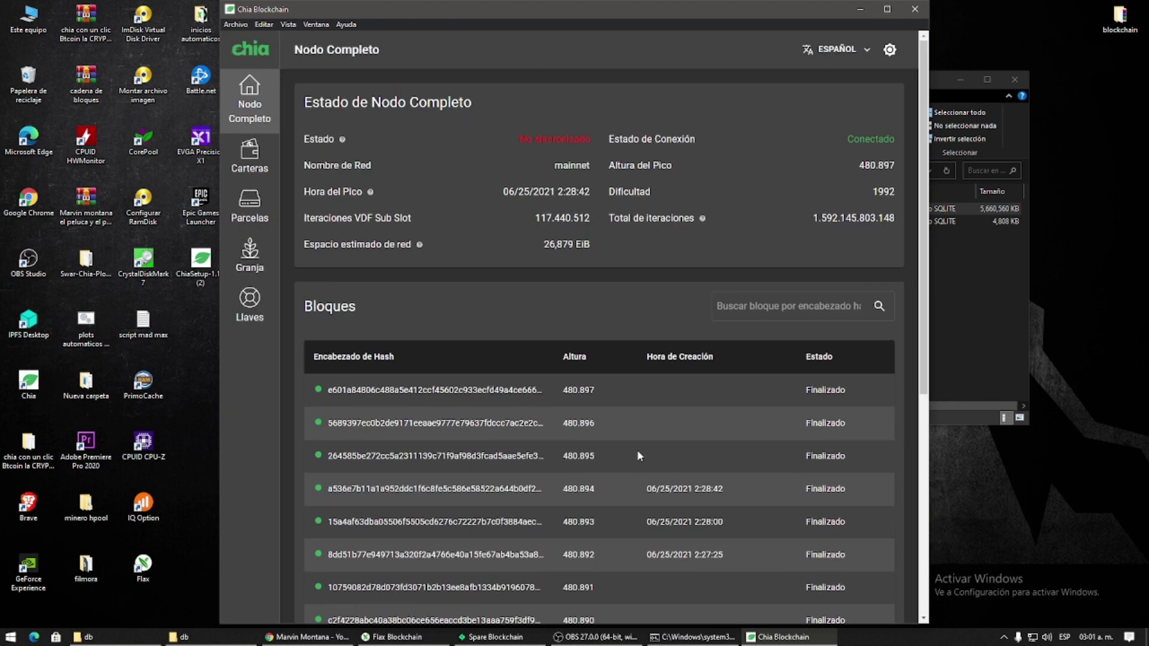
# Connect the full node to the peer introducer-va.chia.net on port 8444
pyautogui.scroll(-5, 637, 450)
pyautogui.click(814, 427)
pyautogui.click(550, 306)
pyautogui.write('introducer-va.chia.net')
pyautogui.press('Tab')
pyautogui.write('8444')
pyautogui.press('Return')
pyautogui.scroll(-1, 888, 544)
pyautogui.scroll(3, 887, 544)
pyautogui.scroll(-3, 748, 497)
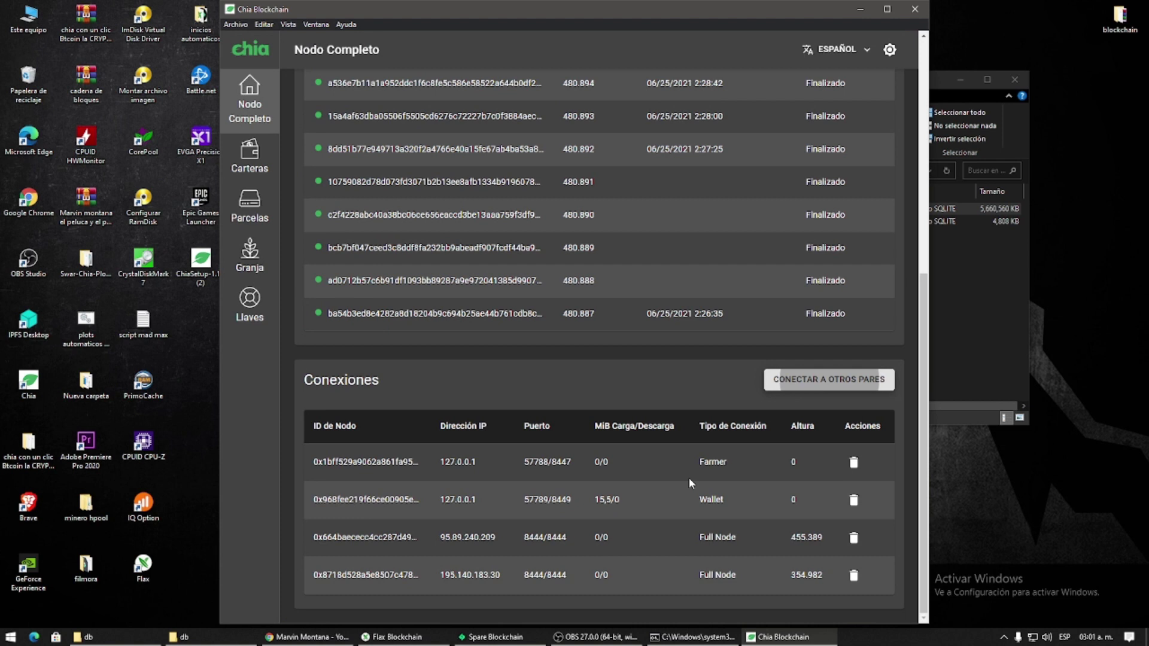
# Connect the full node to another peer, node.chia.net, on port 8444
pyautogui.scroll(3, 772, 422)
pyautogui.scroll(-3, 882, 497)
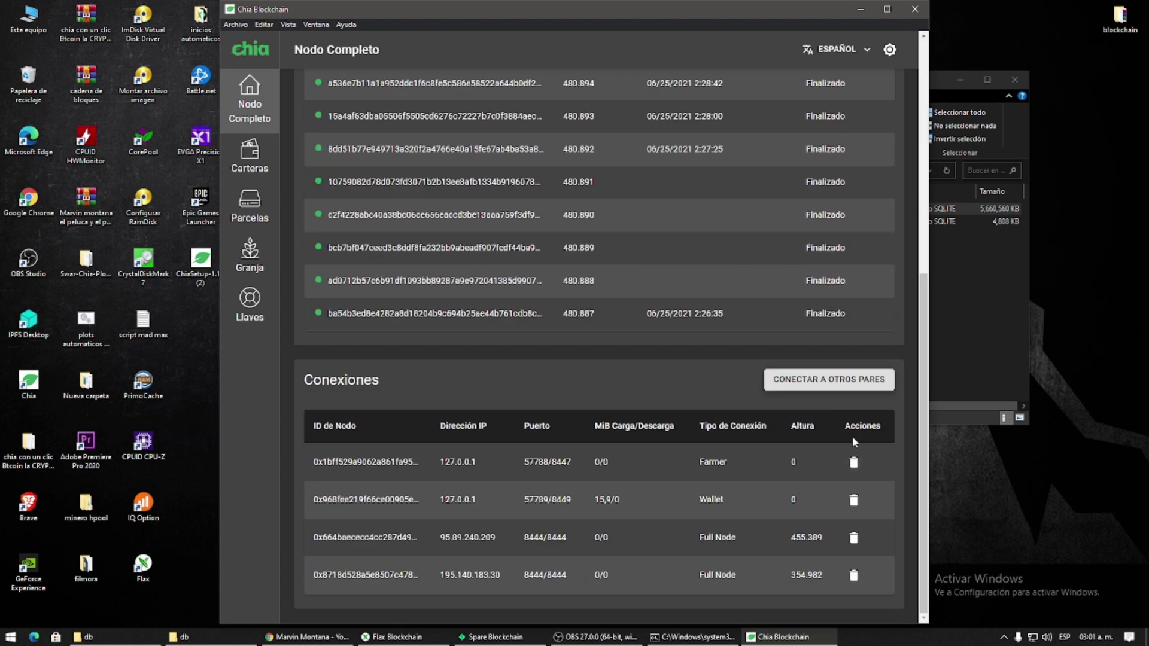
pyautogui.click(829, 379)
pyautogui.write('node.chia.net')
pyautogui.press('Tab')
pyautogui.write('8444')
pyautogui.press('Return')
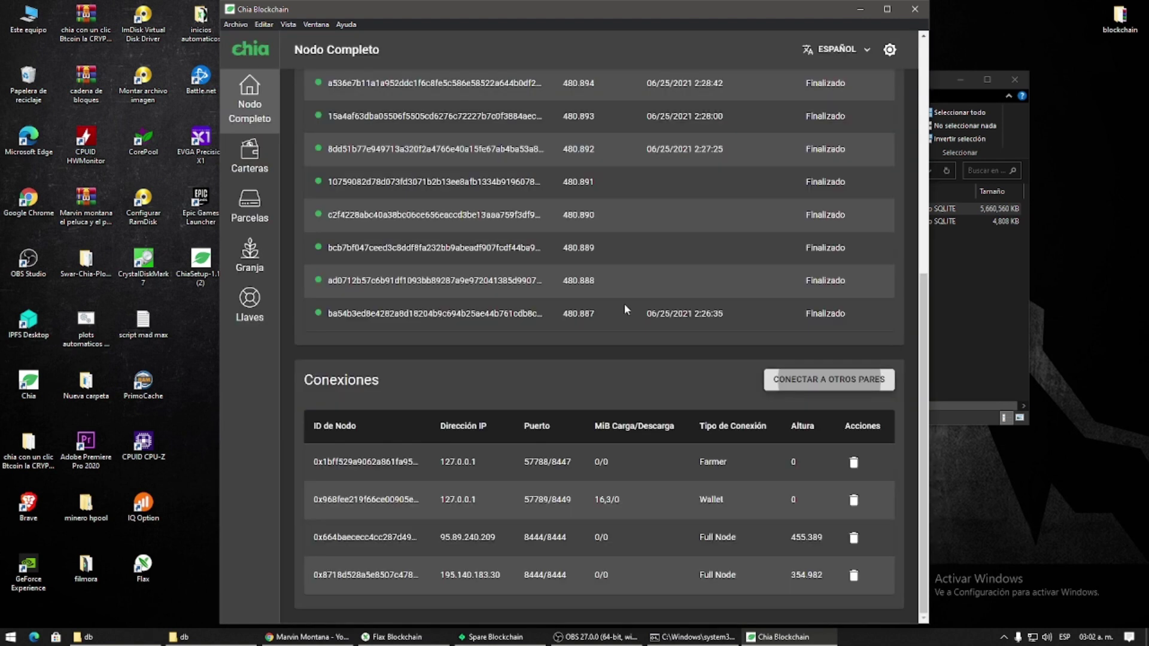
# Check the heights of the connected full nodes against the heights in the block list
pyautogui.scroll(8, 708, 420)
pyautogui.scroll(-8, 708, 427)
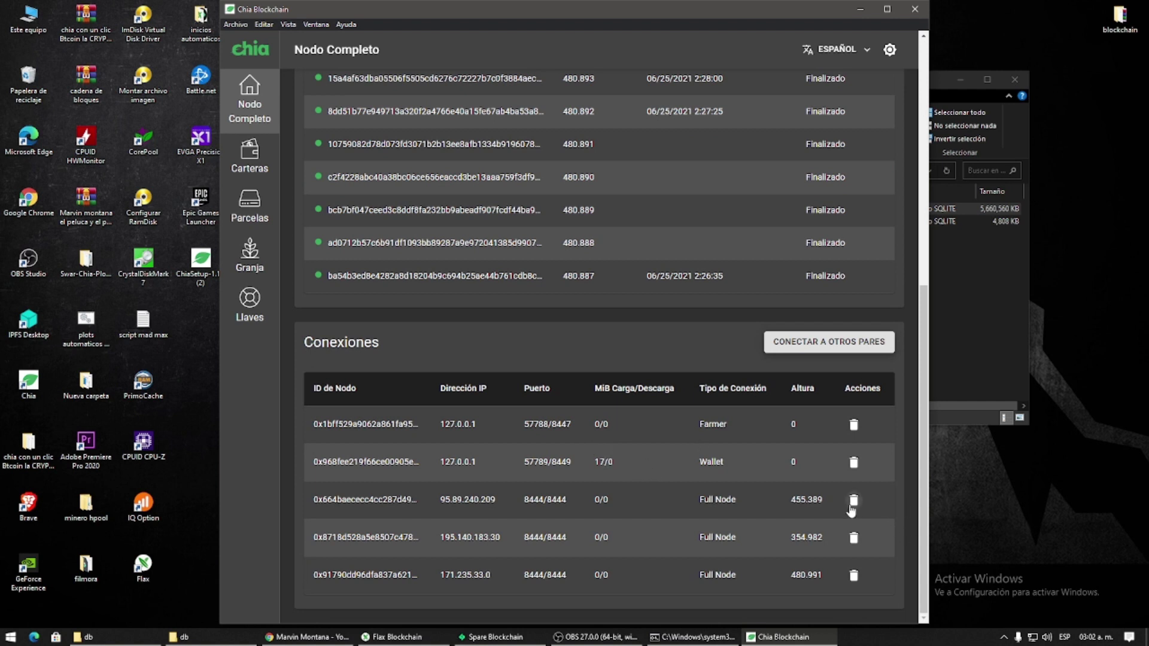
pyautogui.moveTo(787, 572); pyautogui.dragTo(817, 570)
pyautogui.scroll(4, 626, 304)
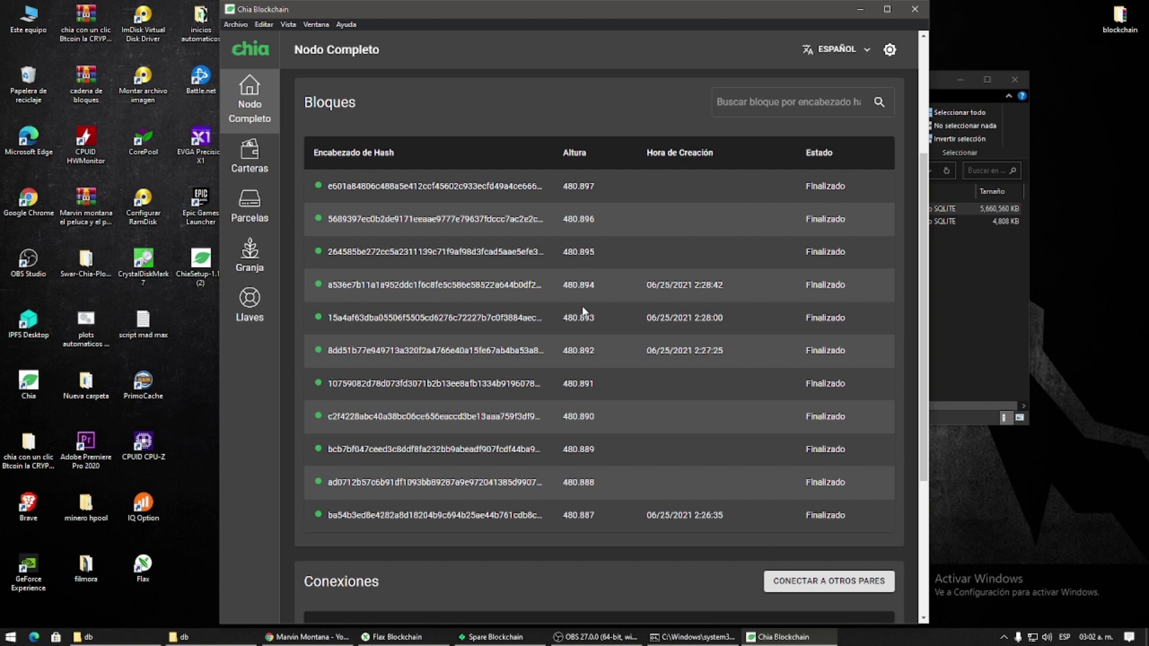
# Review the full node's status, peak height and the list of connected peers
pyautogui.scroll(-1, 624, 449)
pyautogui.scroll(-4, 623, 447)
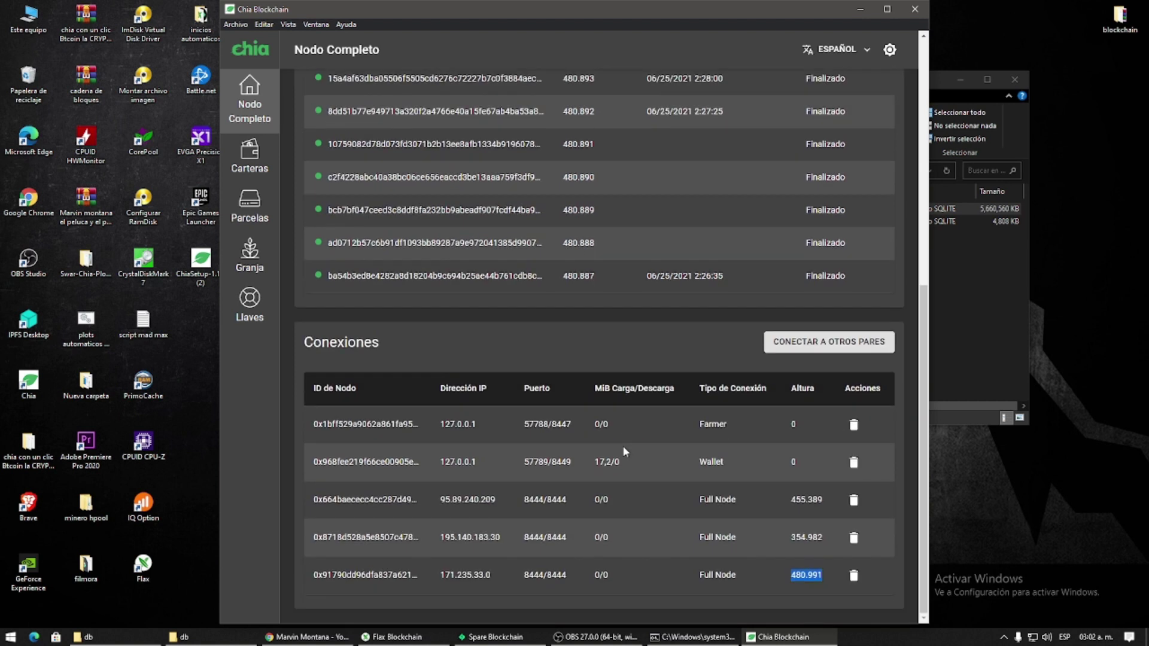
pyautogui.scroll(8, 623, 446)
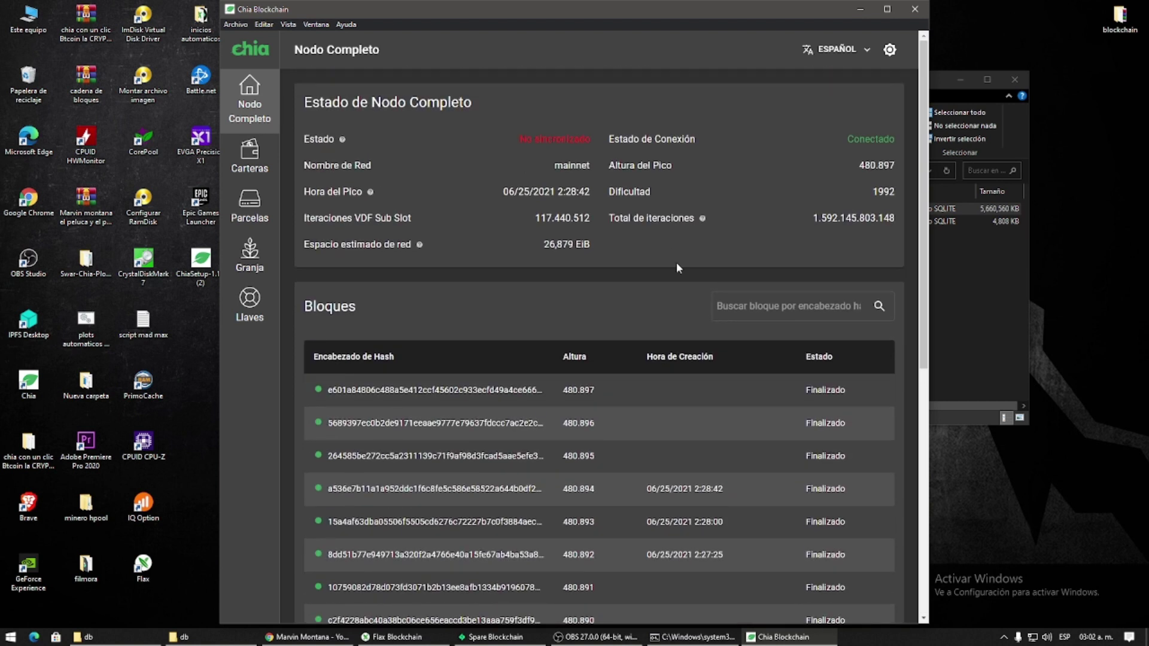
pyautogui.scroll(-7, 677, 263)
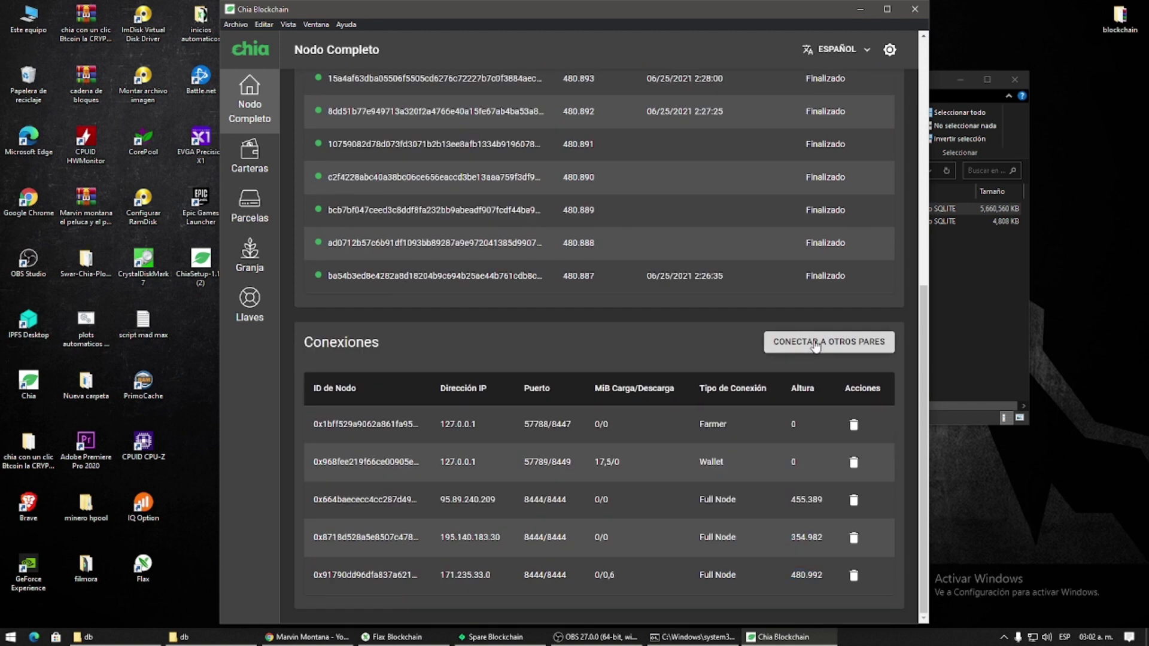
pyautogui.click(815, 342)
pyautogui.write('chia-')
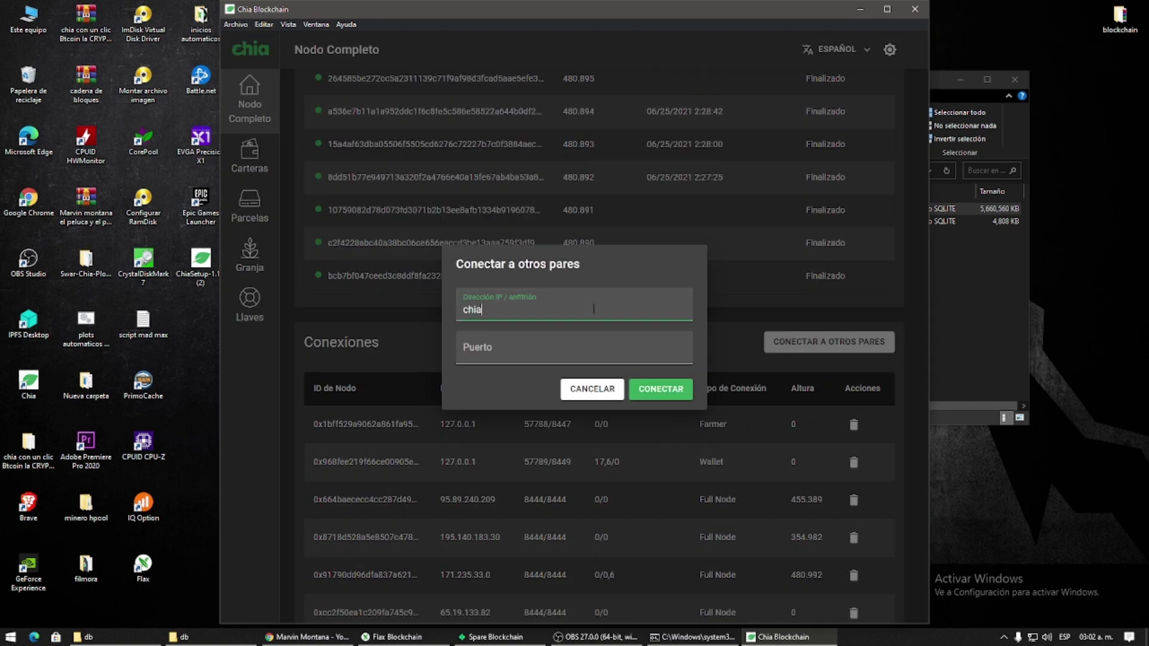
pyautogui.click(623, 411)
# Compare the heights of the last connected full nodes with the newest heights in the block list
pyautogui.scroll(4, 623, 411)
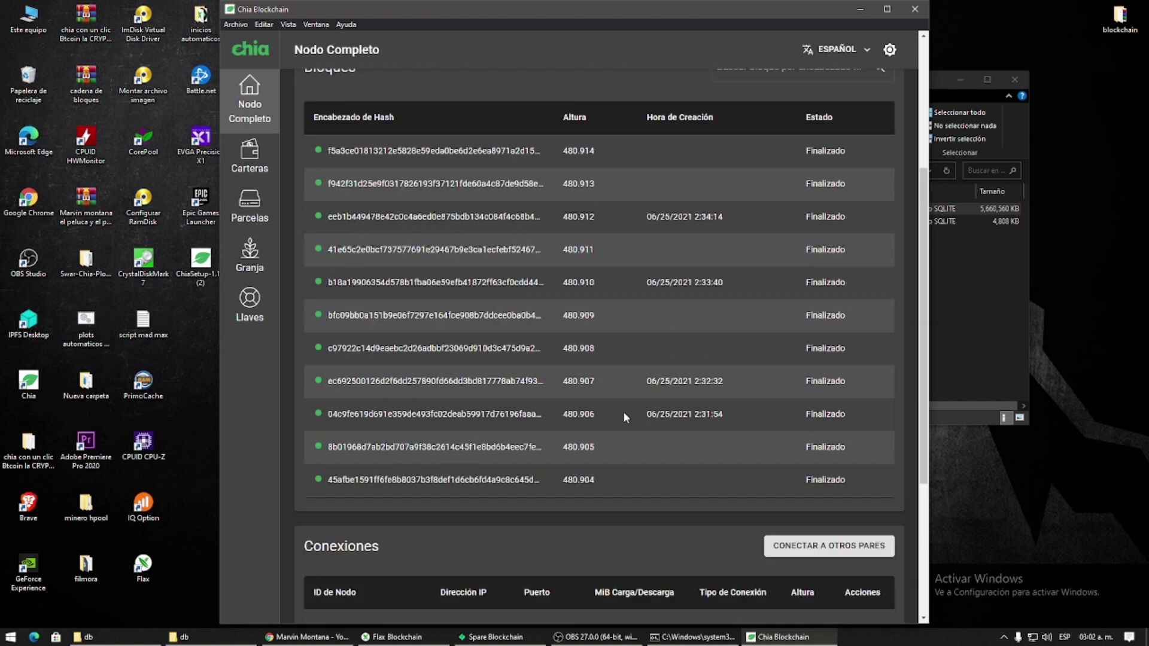
pyautogui.scroll(-3, 623, 411)
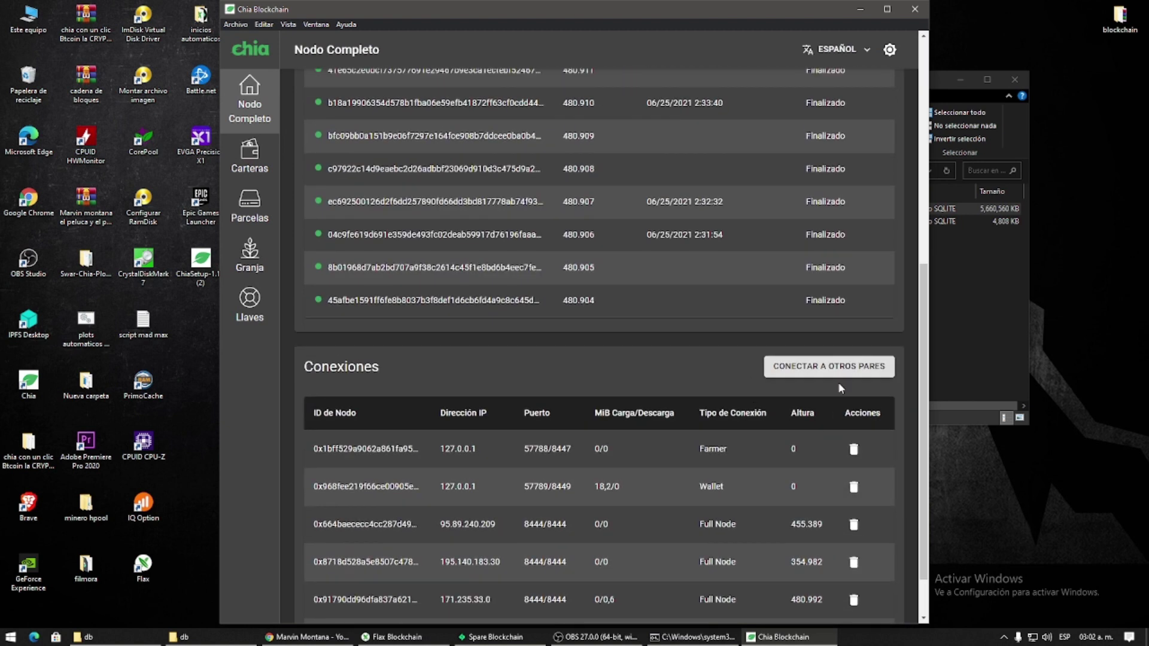
pyautogui.scroll(2, 840, 375)
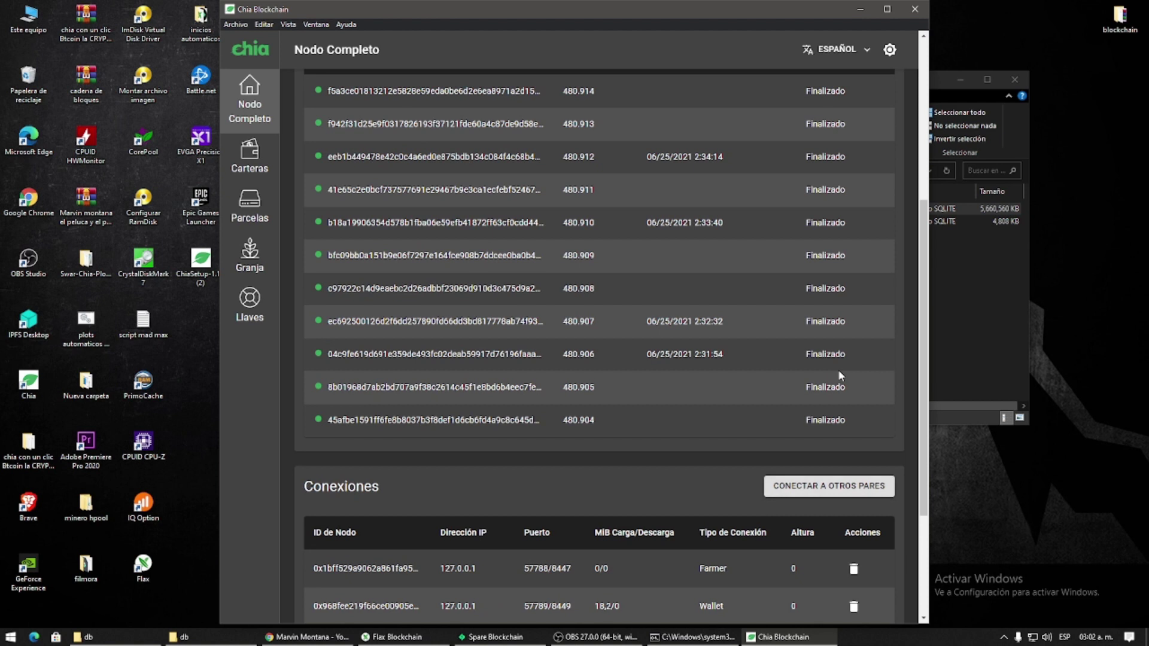
pyautogui.scroll(1, 839, 374)
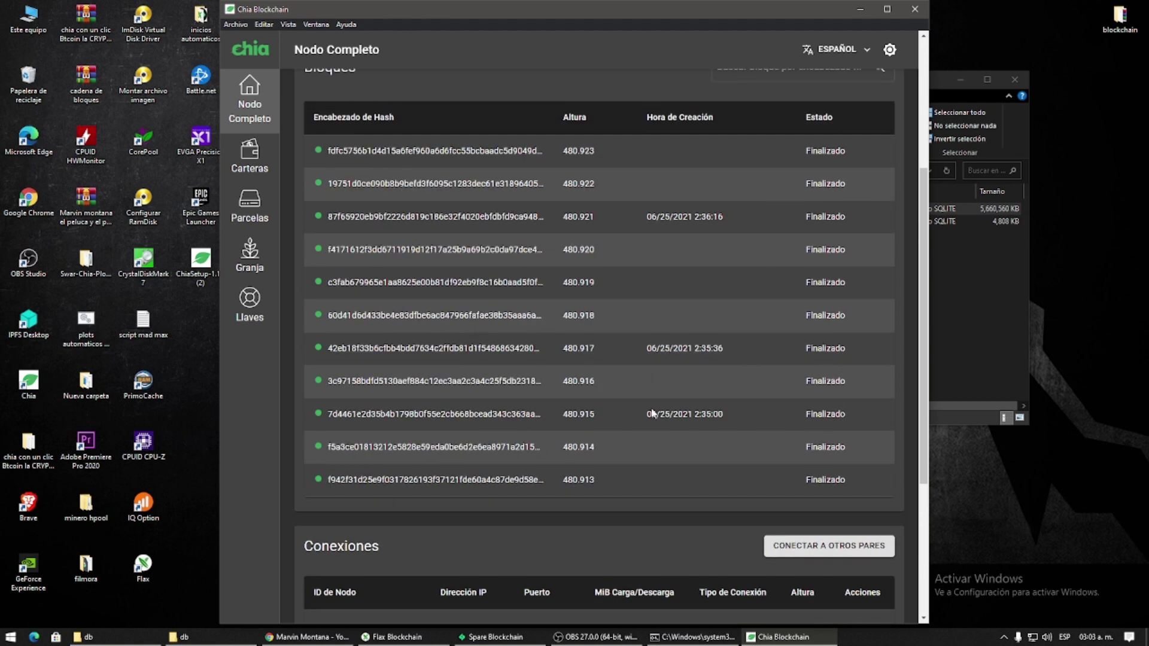
pyautogui.scroll(-4, 658, 419)
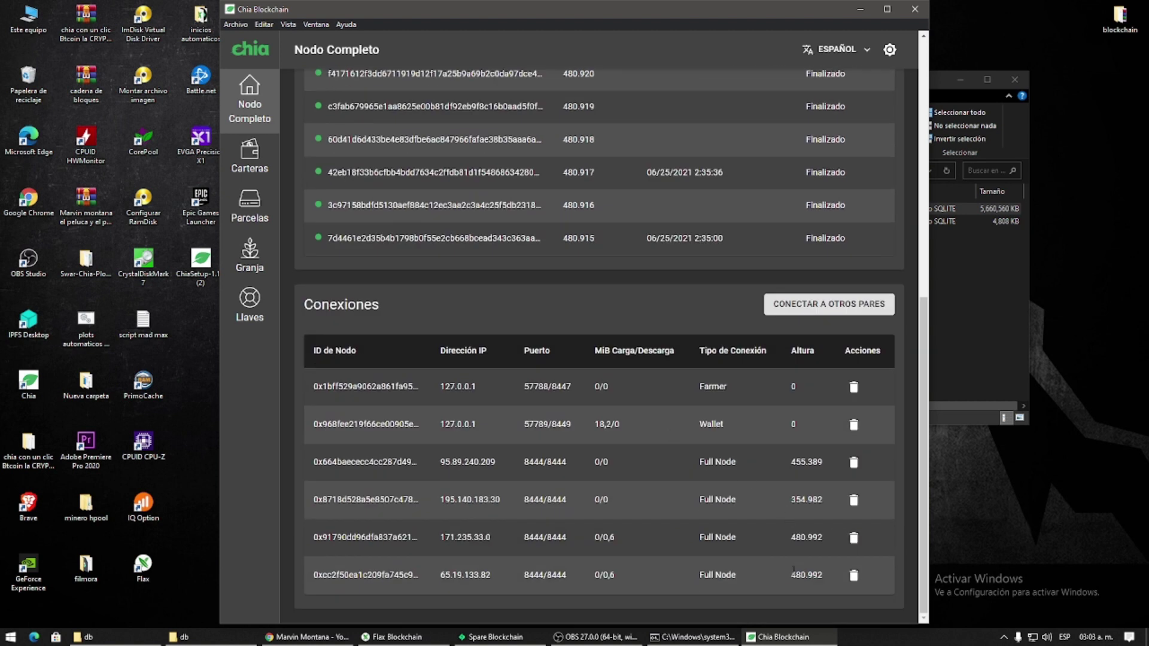
pyautogui.moveTo(794, 575); pyautogui.dragTo(821, 576)
pyautogui.moveTo(808, 537); pyautogui.dragTo(825, 542)
pyautogui.scroll(6, 752, 469)
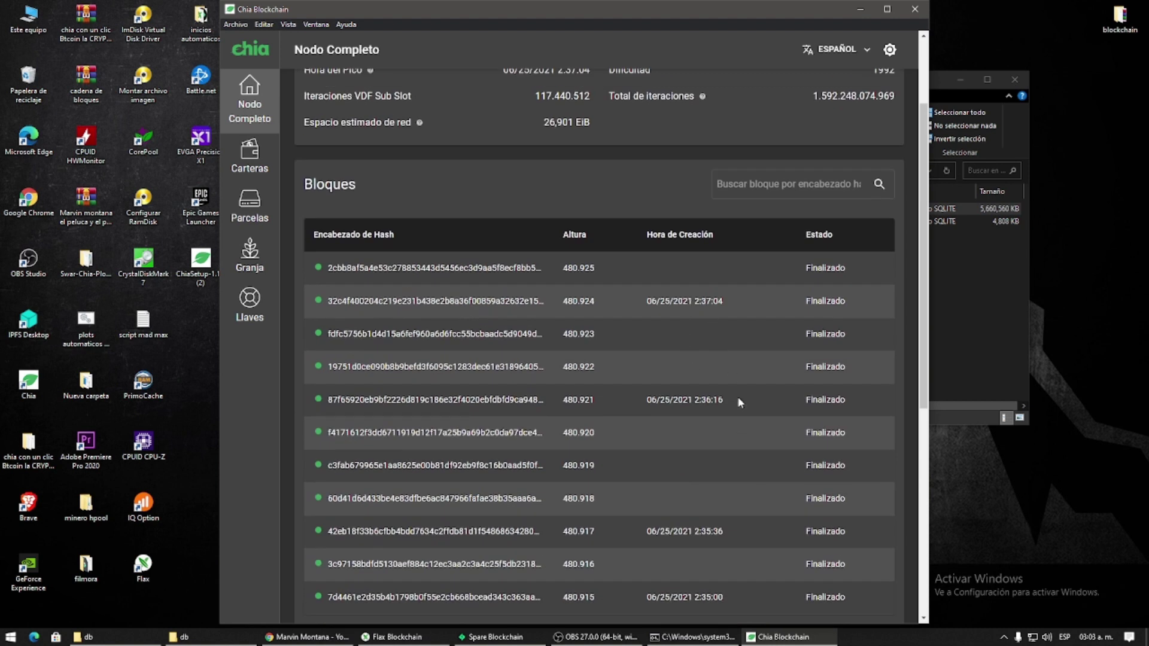
# Monitor the full node's synchronization status, peak height and newly added blocks
pyautogui.click(727, 303)
pyautogui.click(253, 115)
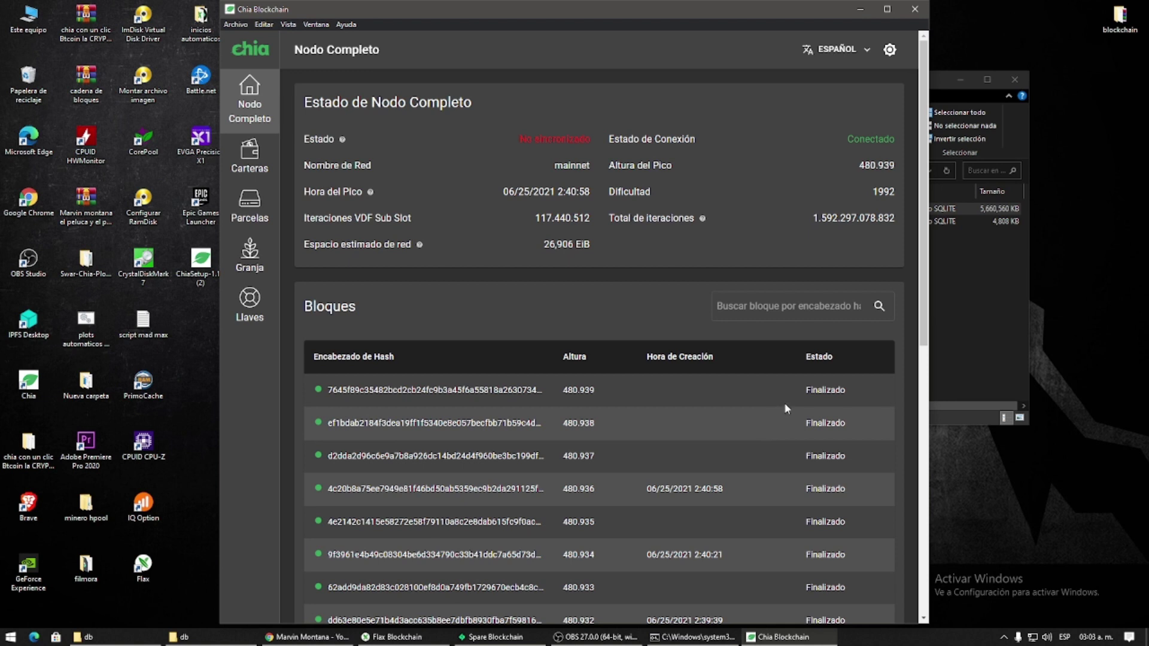
pyautogui.scroll(-2, 786, 409)
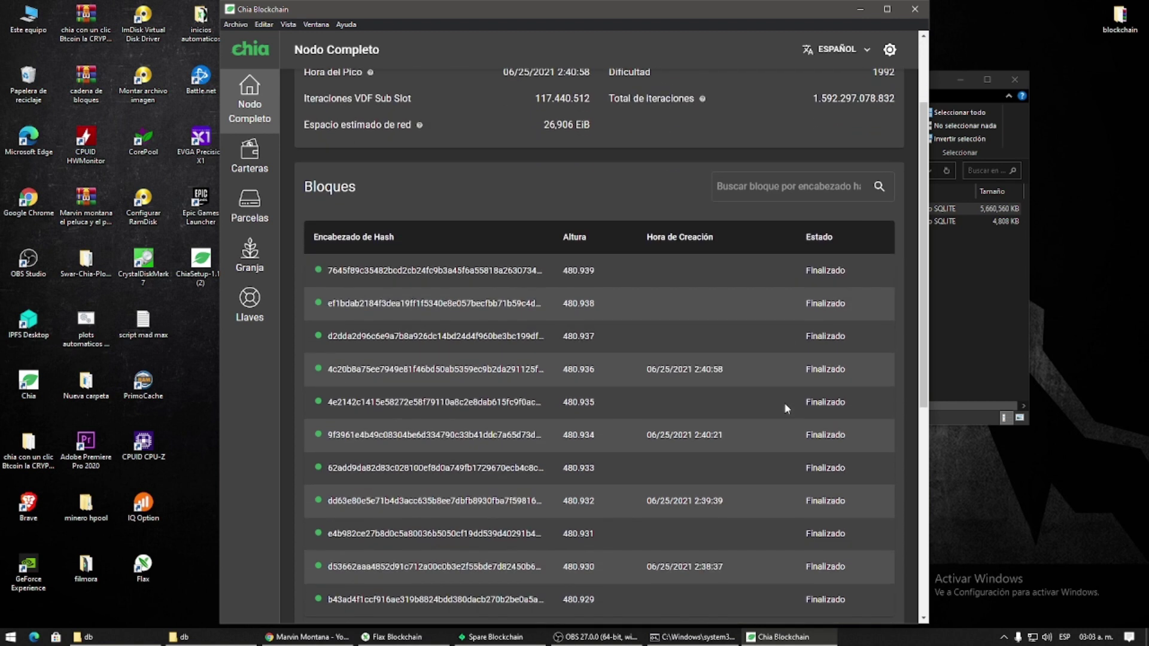
pyautogui.scroll(2, 787, 409)
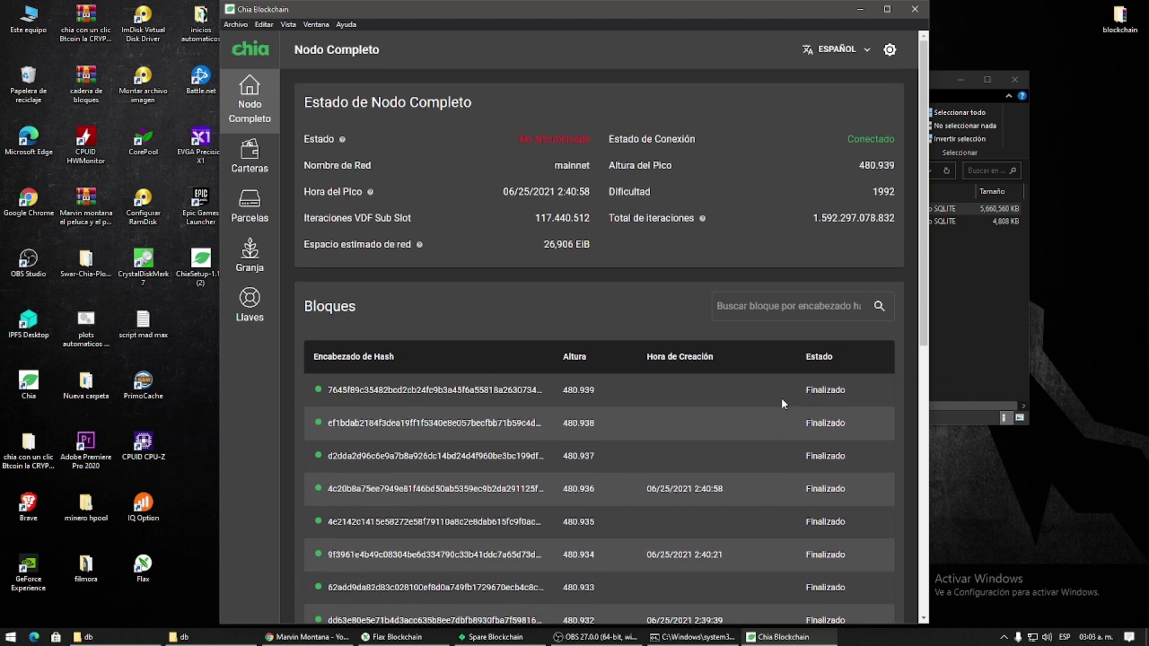
pyautogui.scroll(-2, 781, 397)
pyautogui.scroll(2, 781, 398)
pyautogui.scroll(-6, 782, 397)
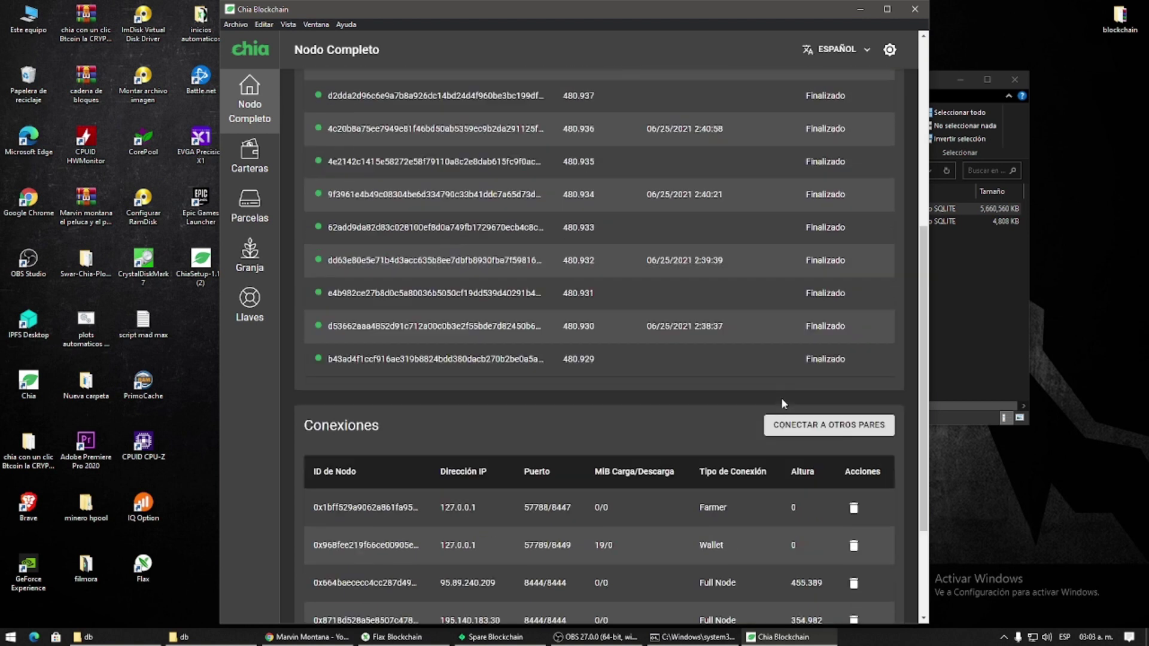
pyautogui.scroll(5, 781, 397)
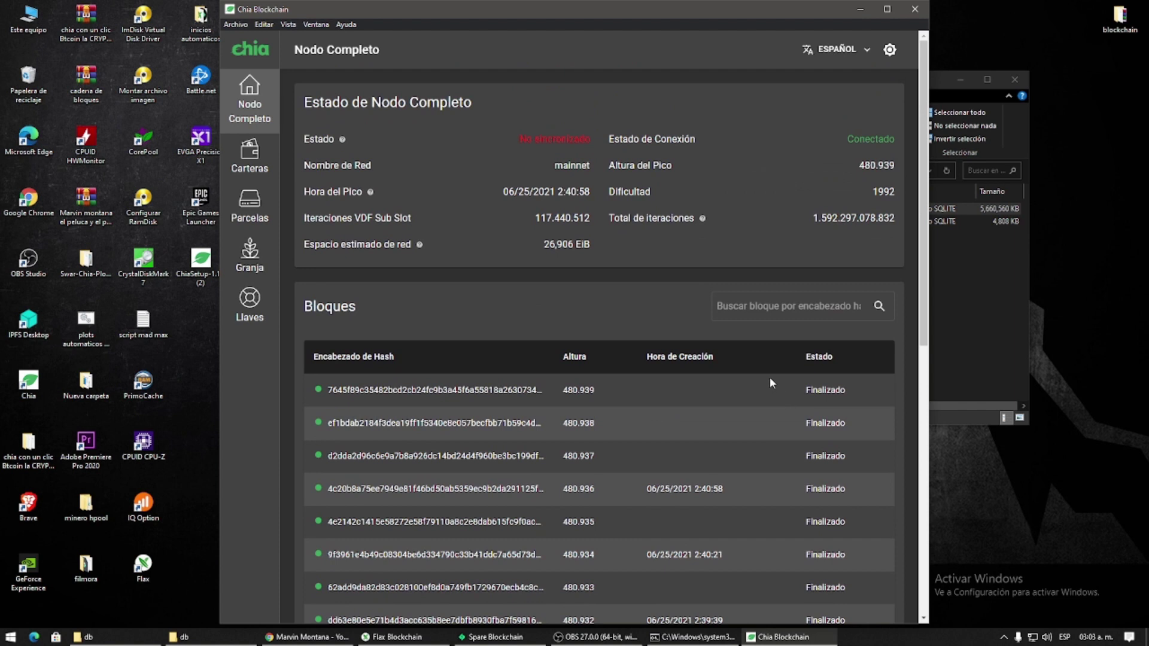
pyautogui.scroll(-4, 772, 380)
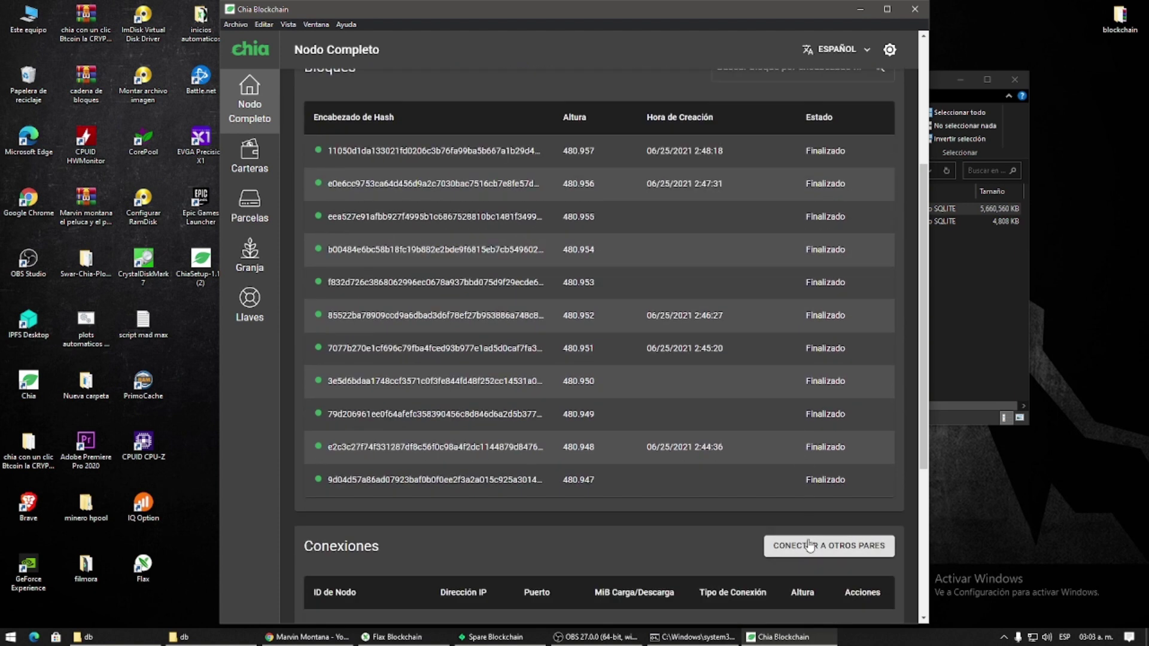
# Check the node's peak height and block list again against the heights of the connected peers
pyautogui.scroll(4, 804, 476)
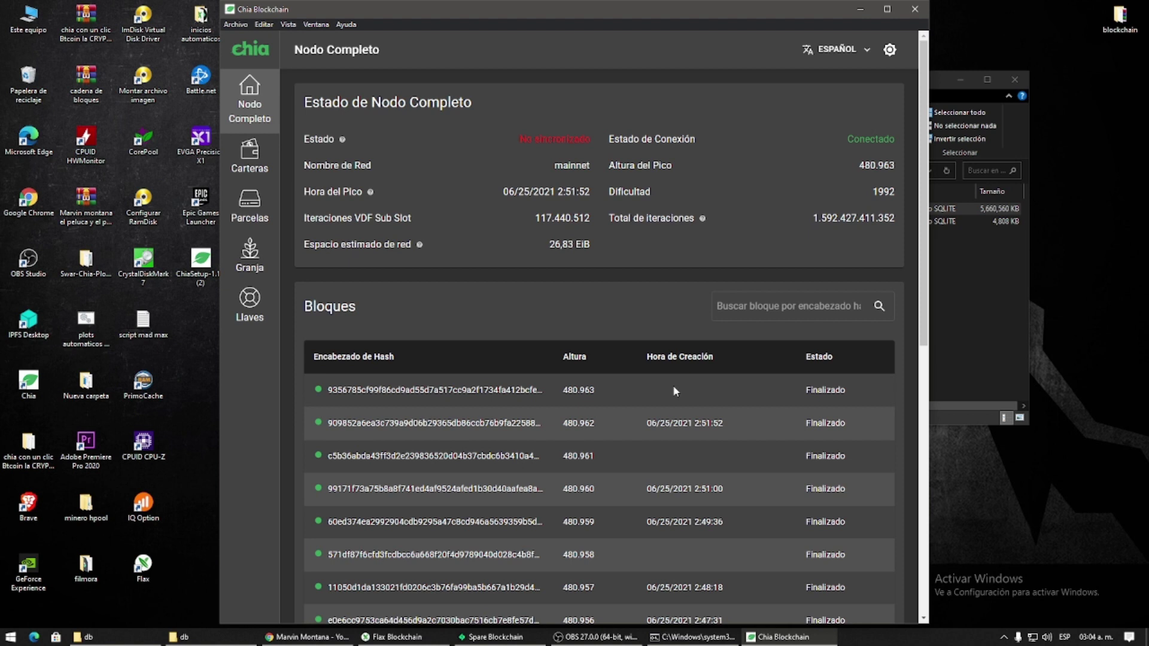
pyautogui.scroll(-7, 675, 391)
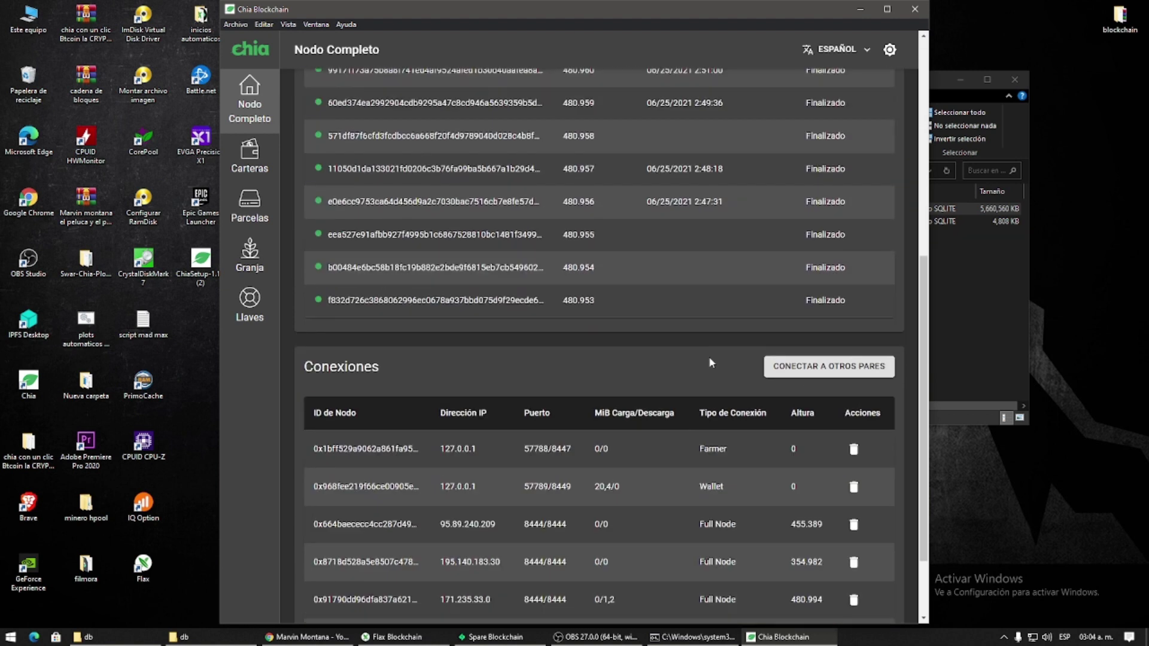
pyautogui.scroll(7, 711, 363)
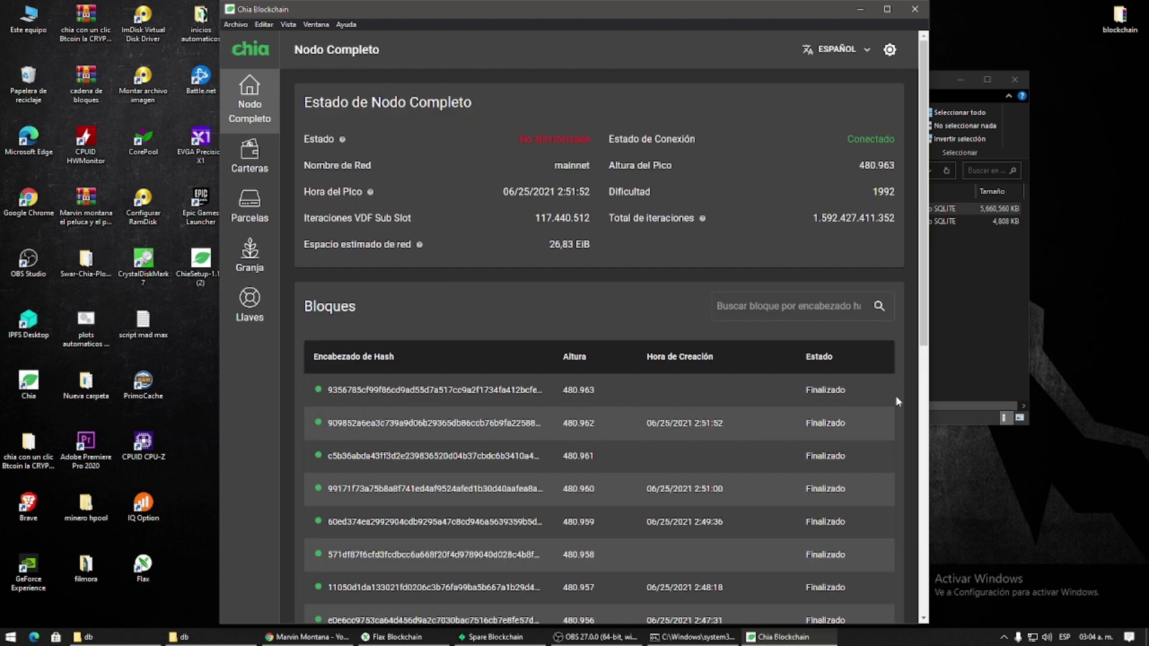
pyautogui.scroll(-2, 824, 437)
pyautogui.scroll(-6, 824, 438)
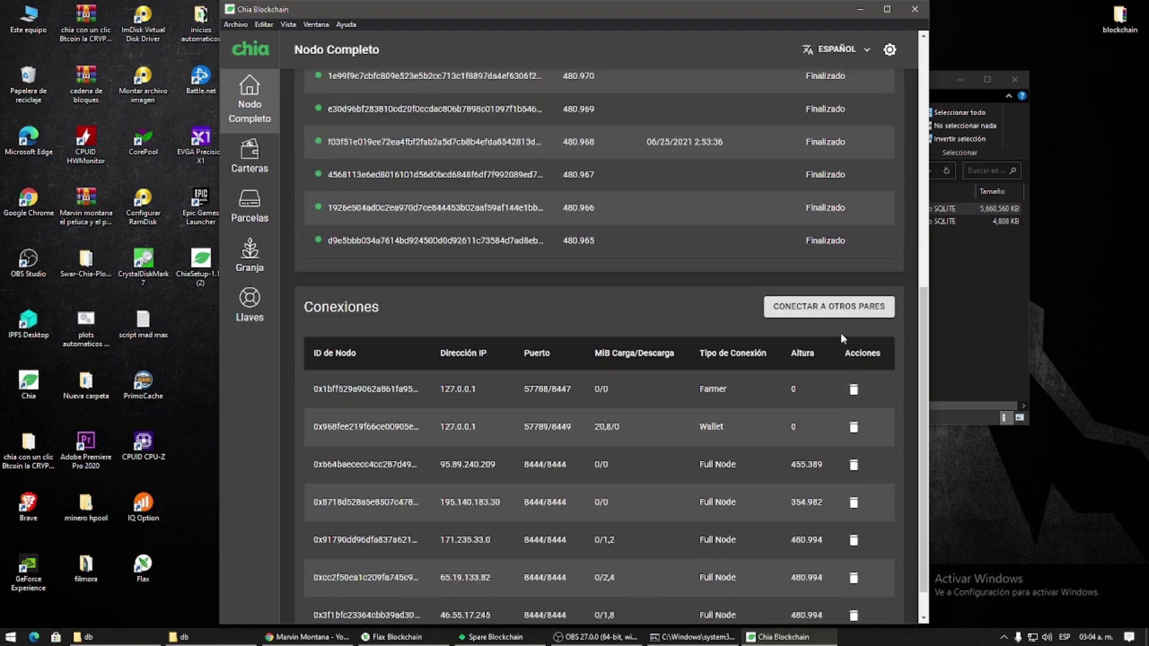
pyautogui.scroll(8, 837, 317)
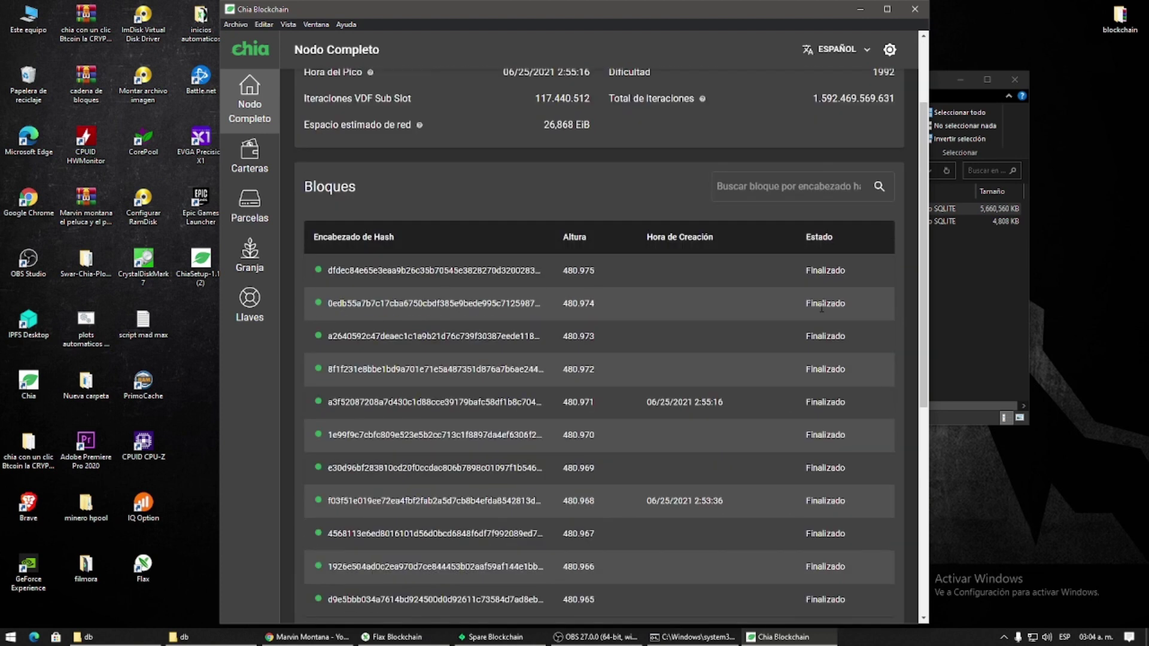
pyautogui.scroll(-1, 818, 303)
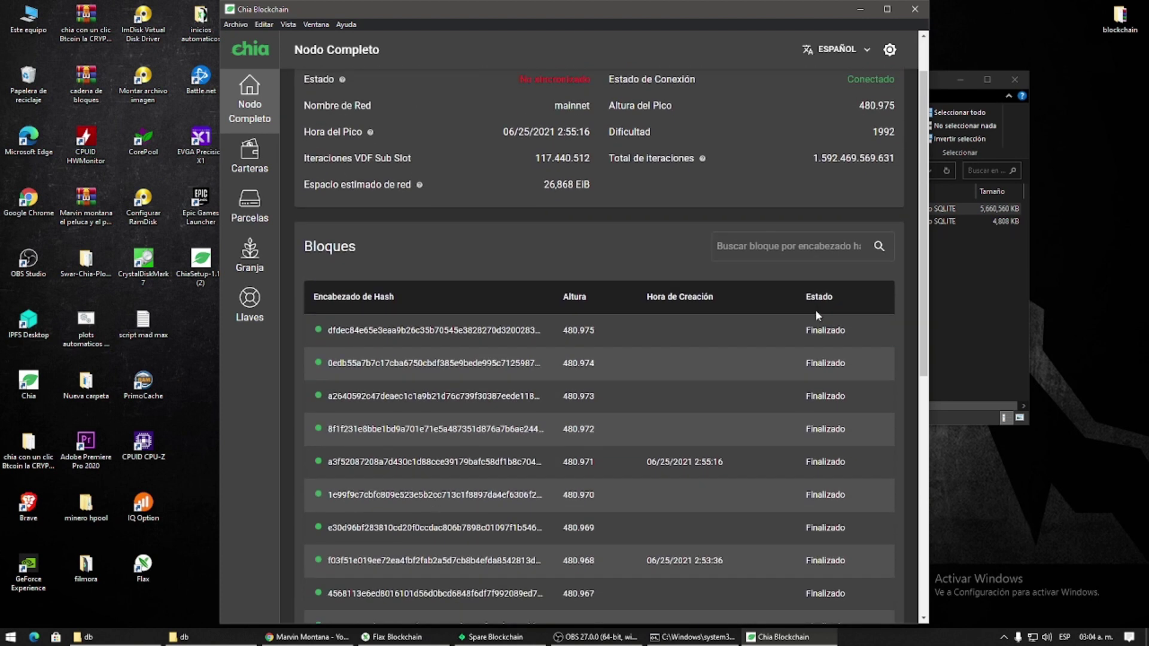
pyautogui.scroll(-6, 815, 310)
pyautogui.scroll(5, 808, 308)
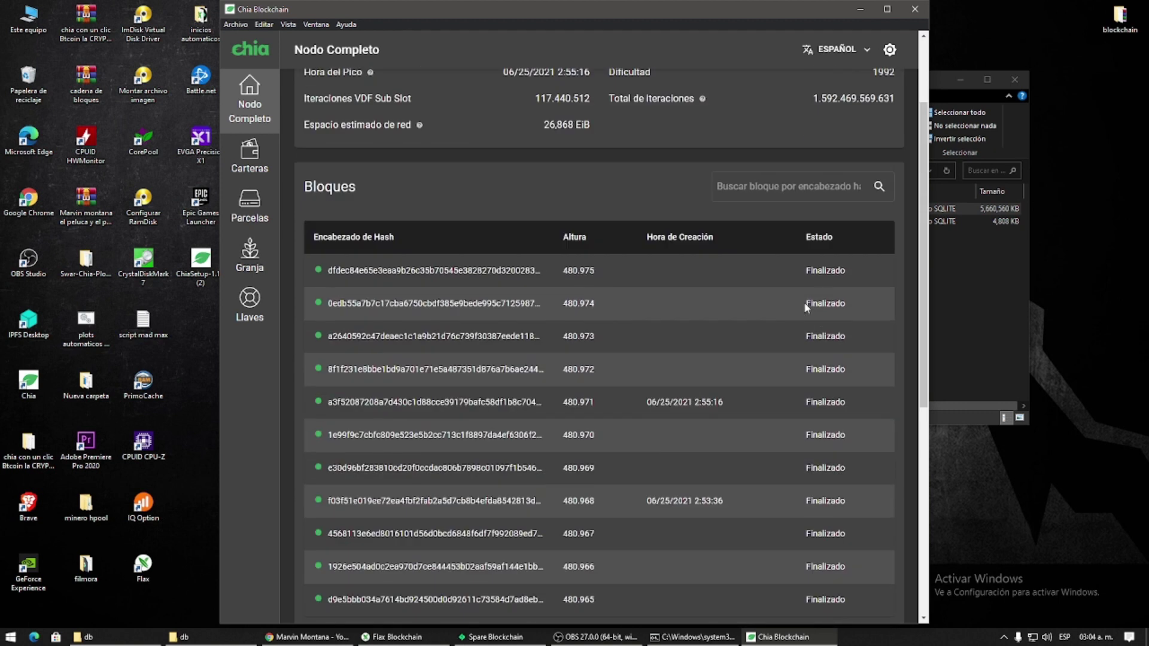
# Check the full node's status and compare the newest block's creation time with the system clock
pyautogui.scroll(2, 807, 307)
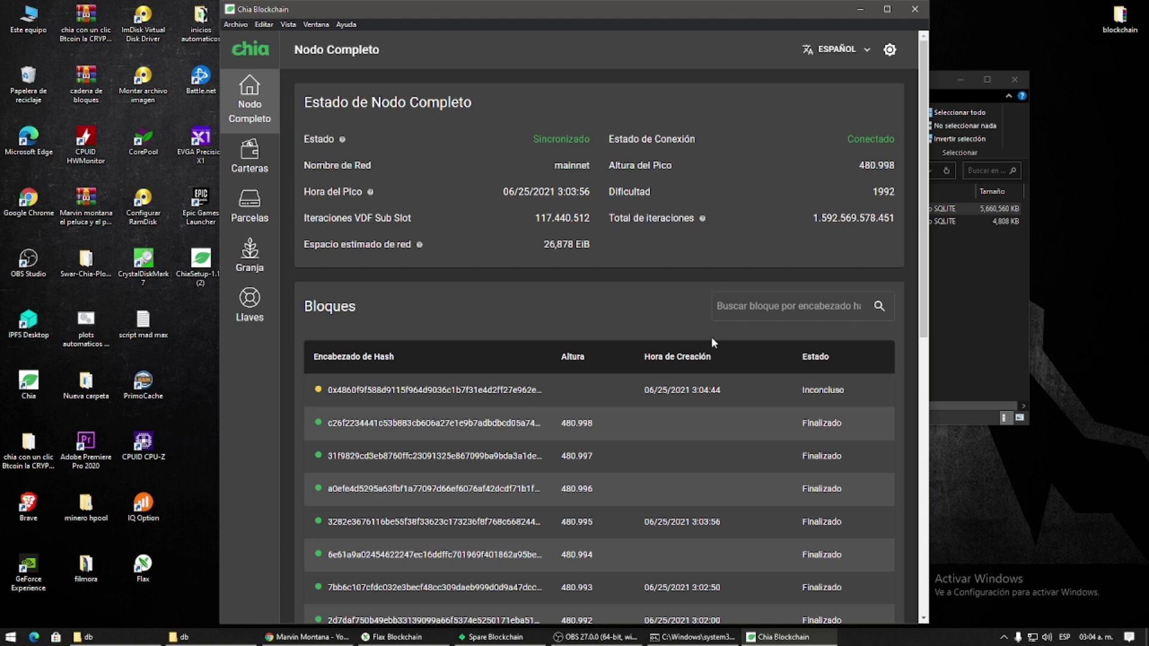
pyautogui.scroll(-2, 712, 340)
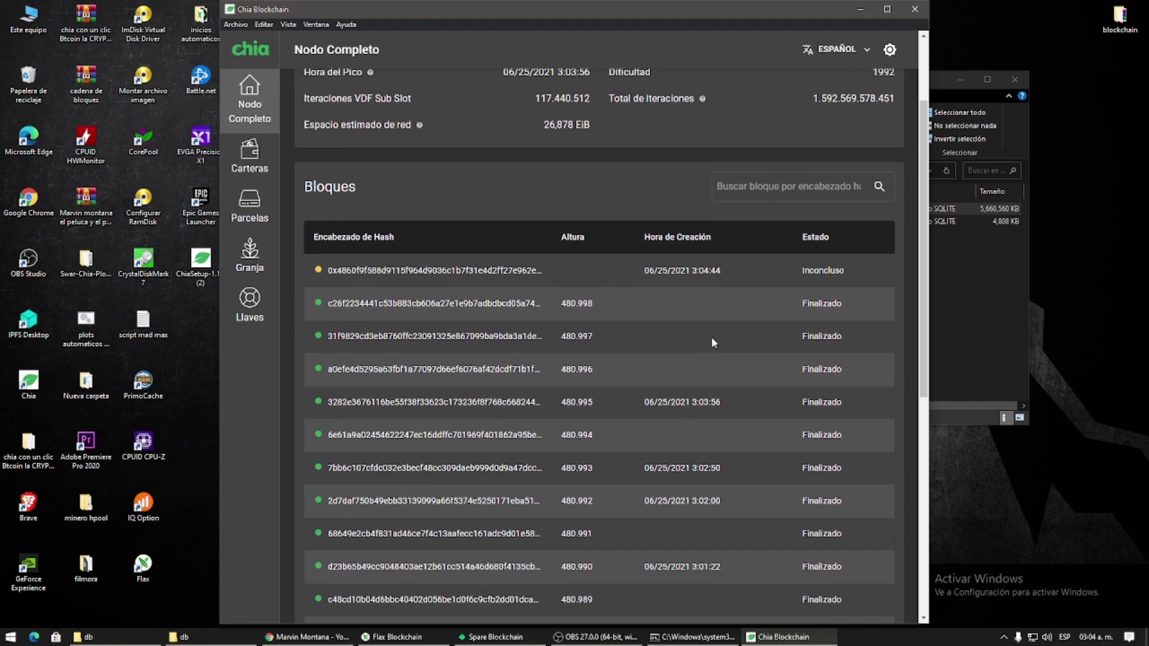
pyautogui.scroll(2, 713, 342)
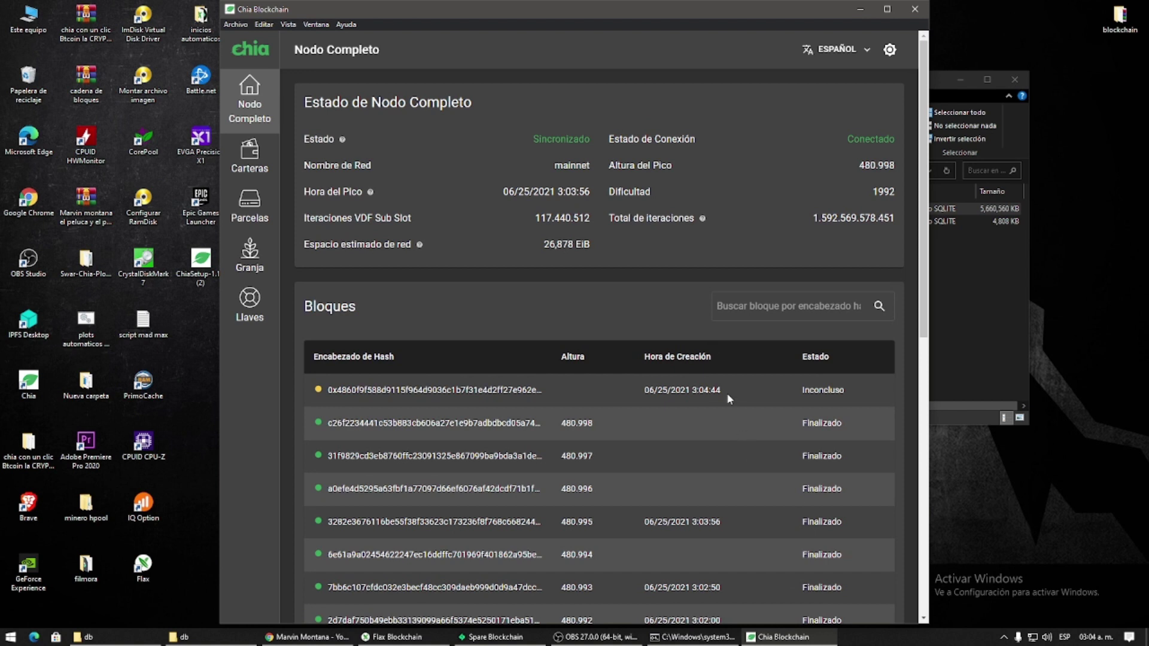
pyautogui.moveTo(722, 390); pyautogui.dragTo(658, 391)
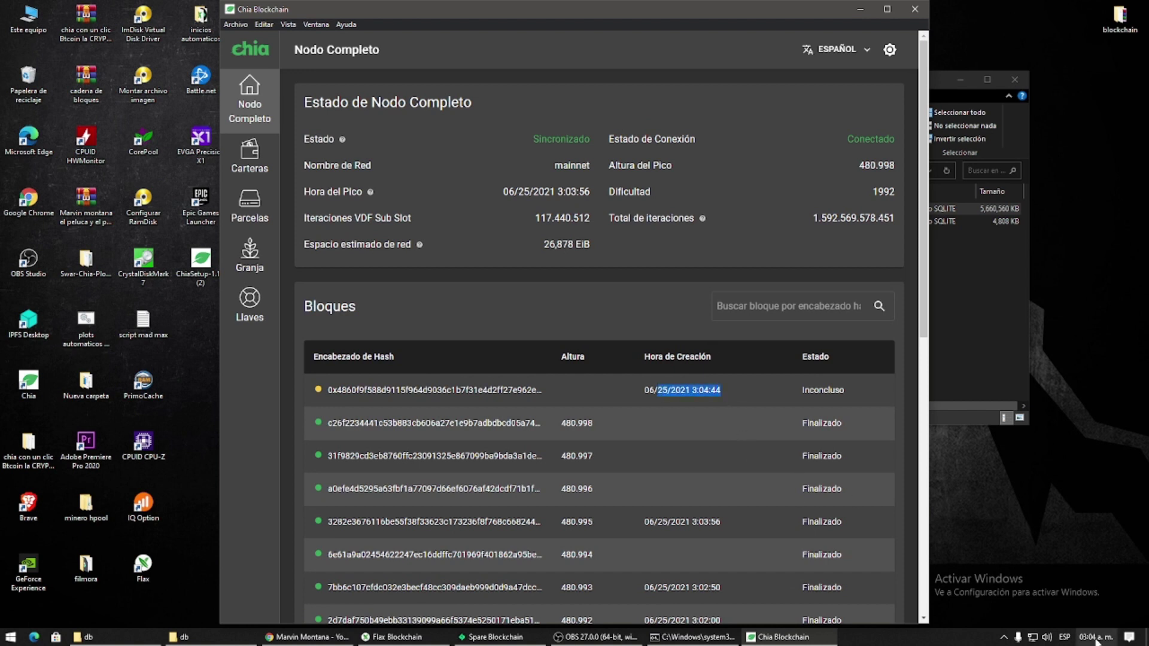
pyautogui.click(1097, 639)
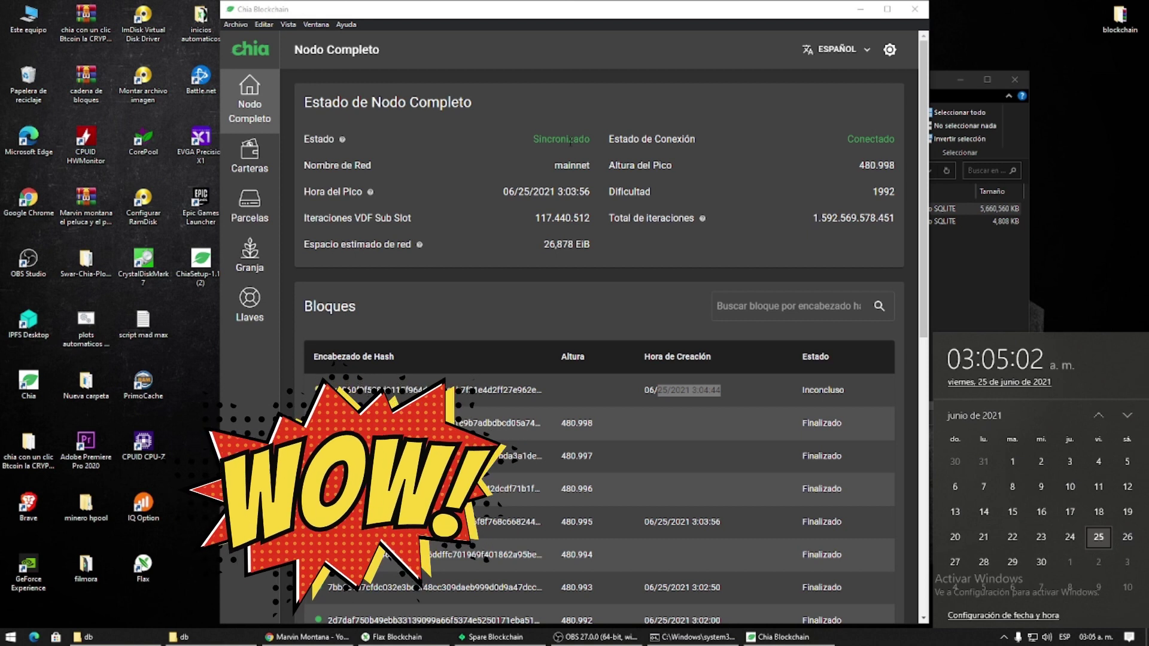
pyautogui.click(570, 140)
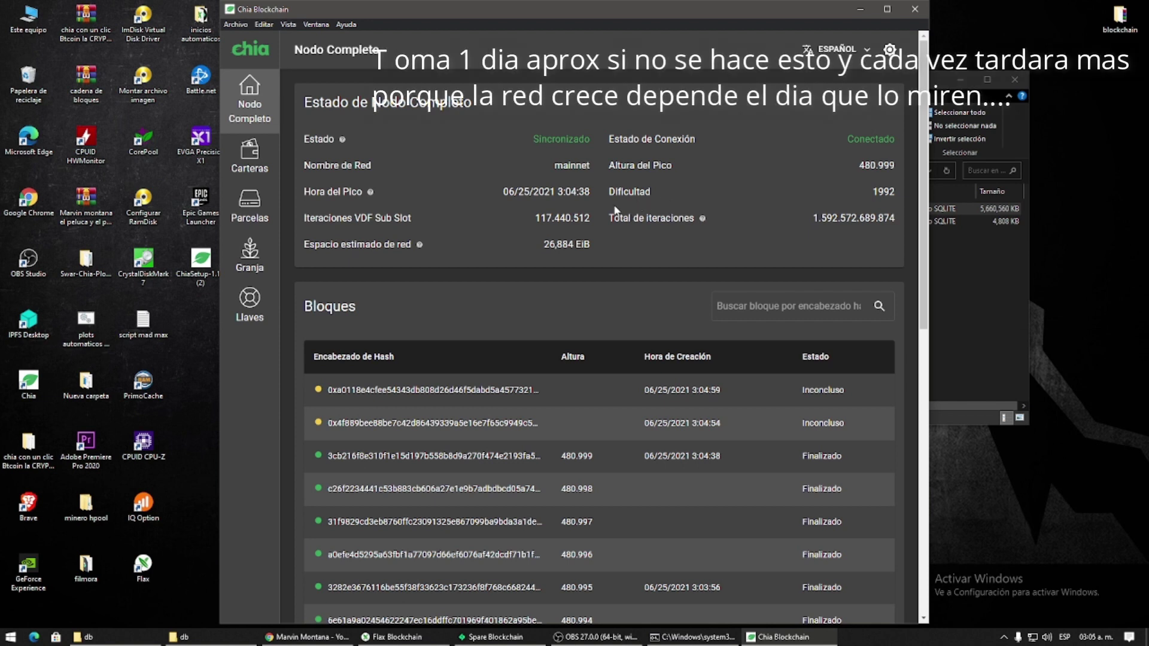
# Open the node's .chia\mainnet\db folder under the user's profile on drive C in a new File Explorer window
pyautogui.click(965, 256)
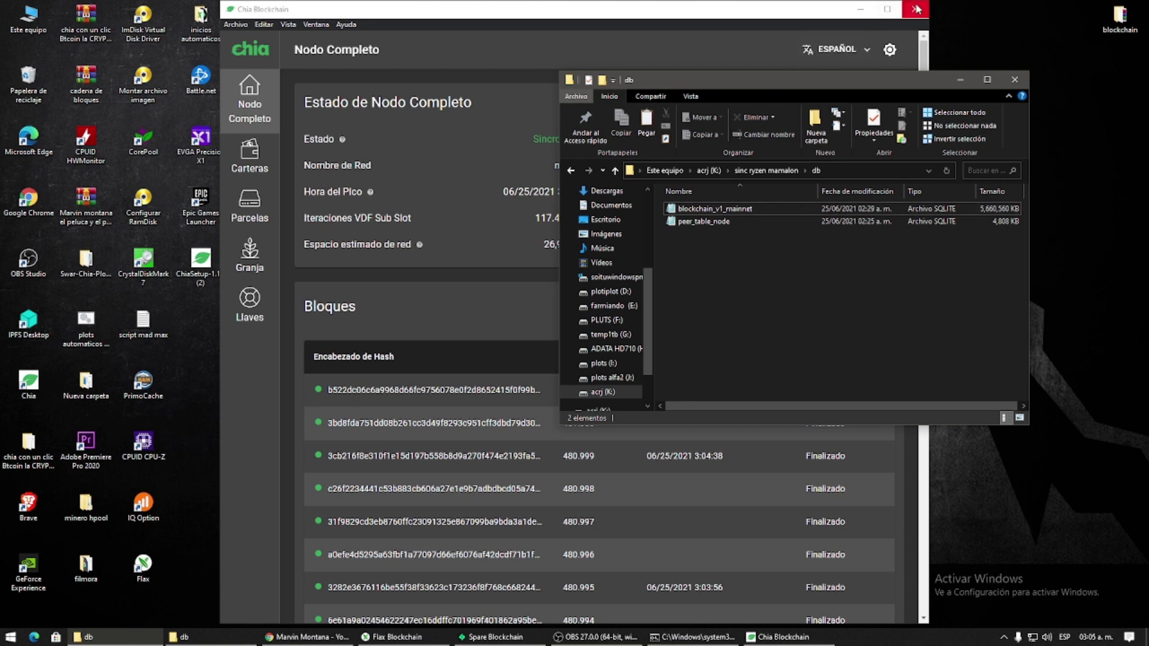
pyautogui.press('super+e')
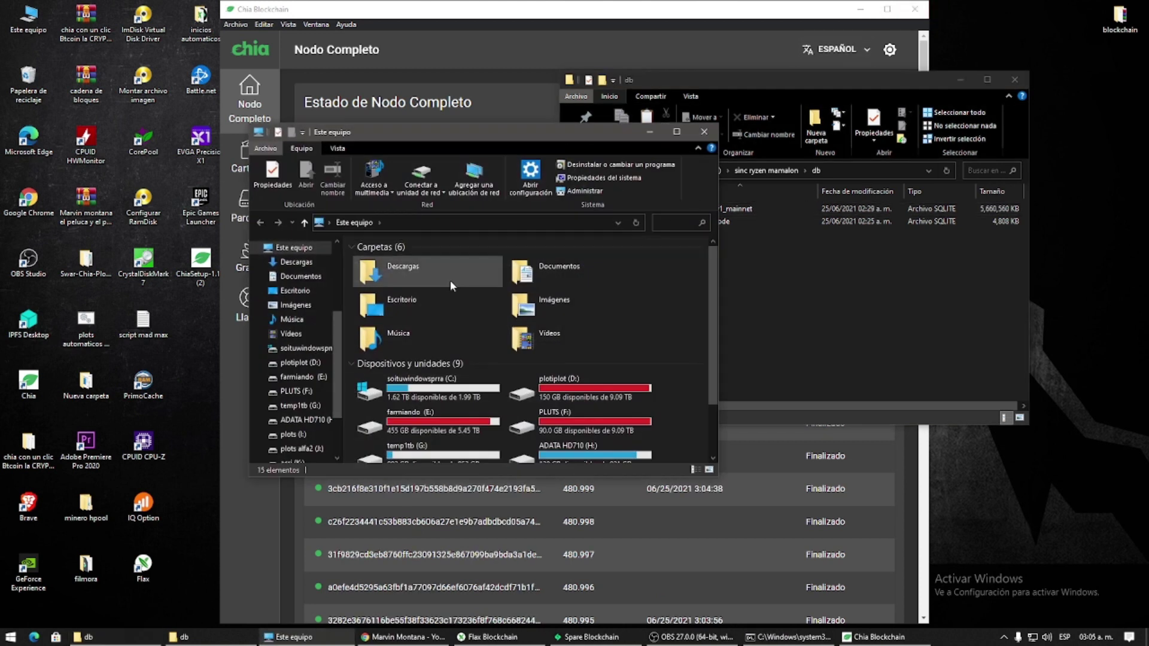
pyautogui.click(413, 389)
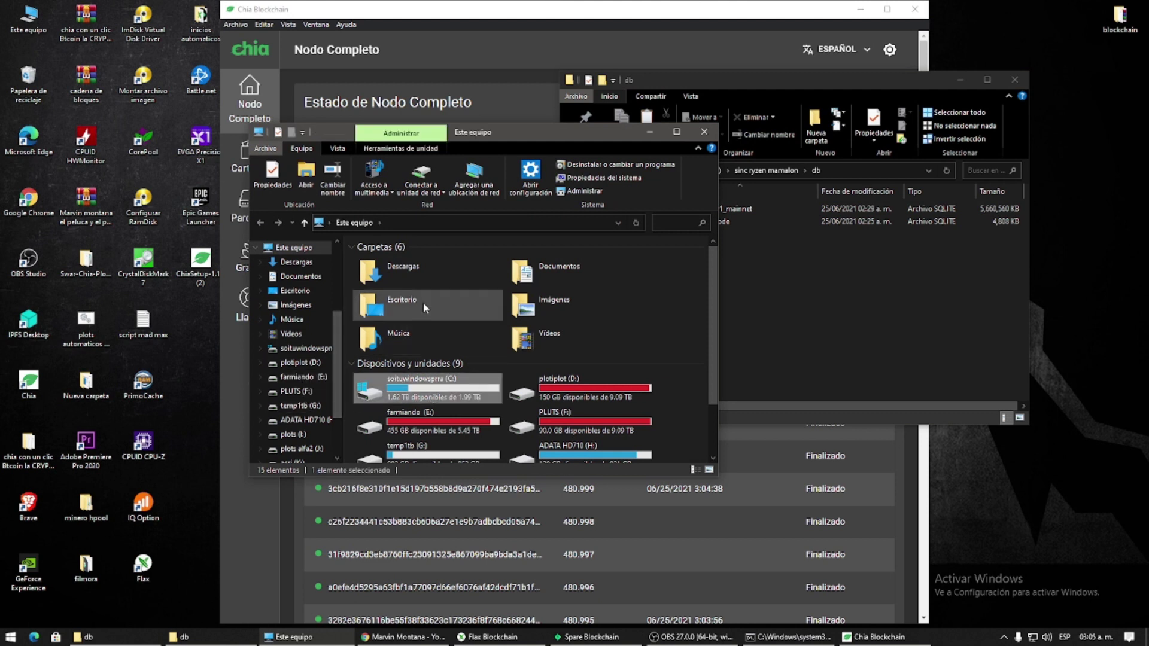
pyautogui.doubleClick(434, 381)
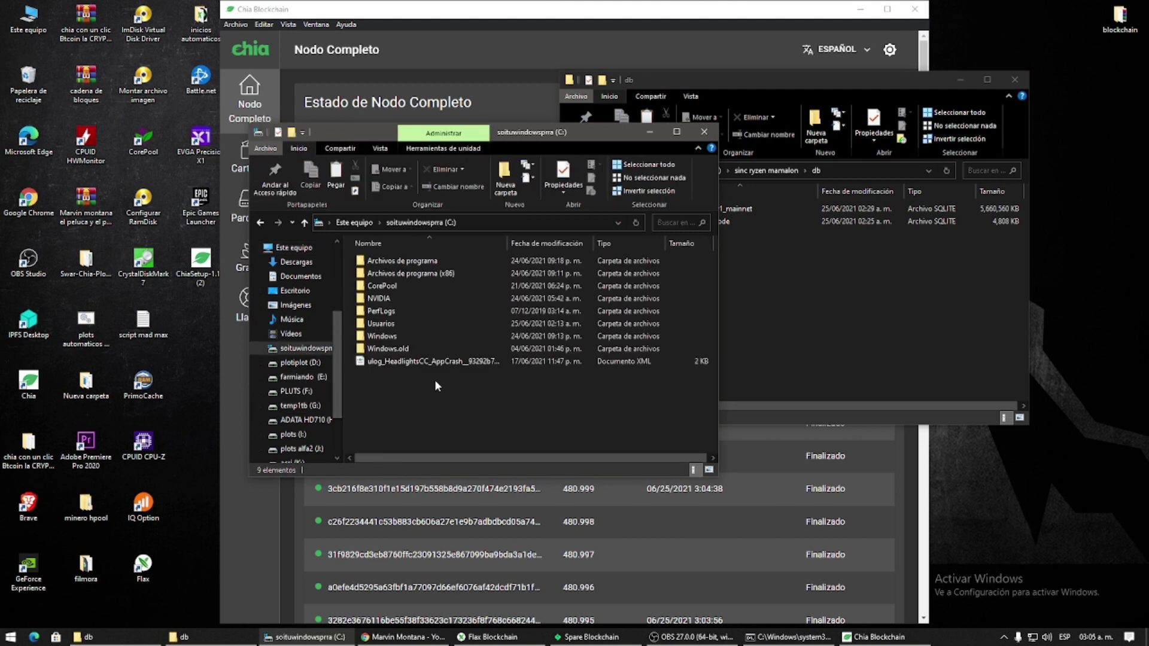
pyautogui.doubleClick(418, 323)
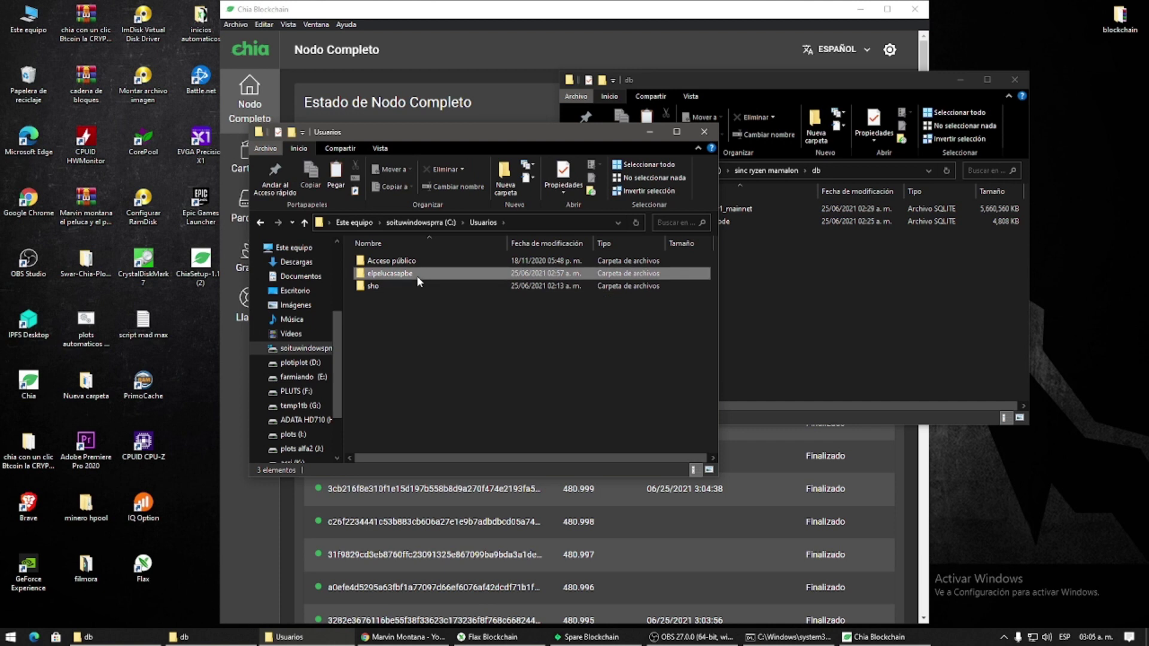
pyautogui.doubleClick(416, 275)
pyautogui.doubleClick(415, 268)
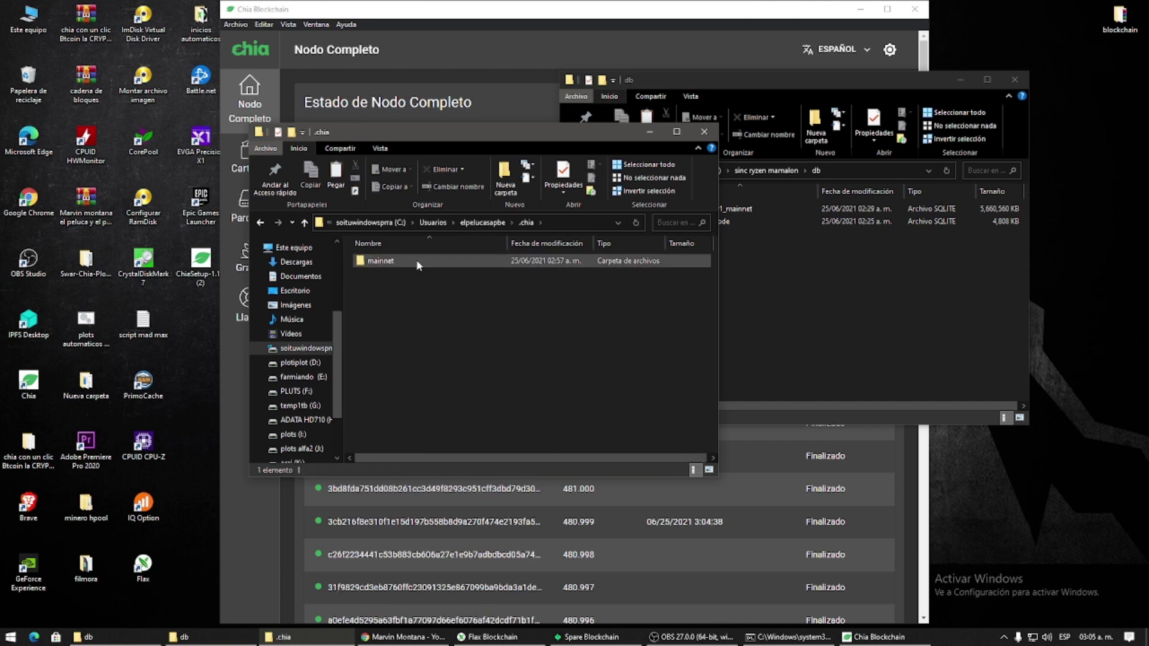
pyautogui.doubleClick(417, 265)
pyautogui.doubleClick(411, 272)
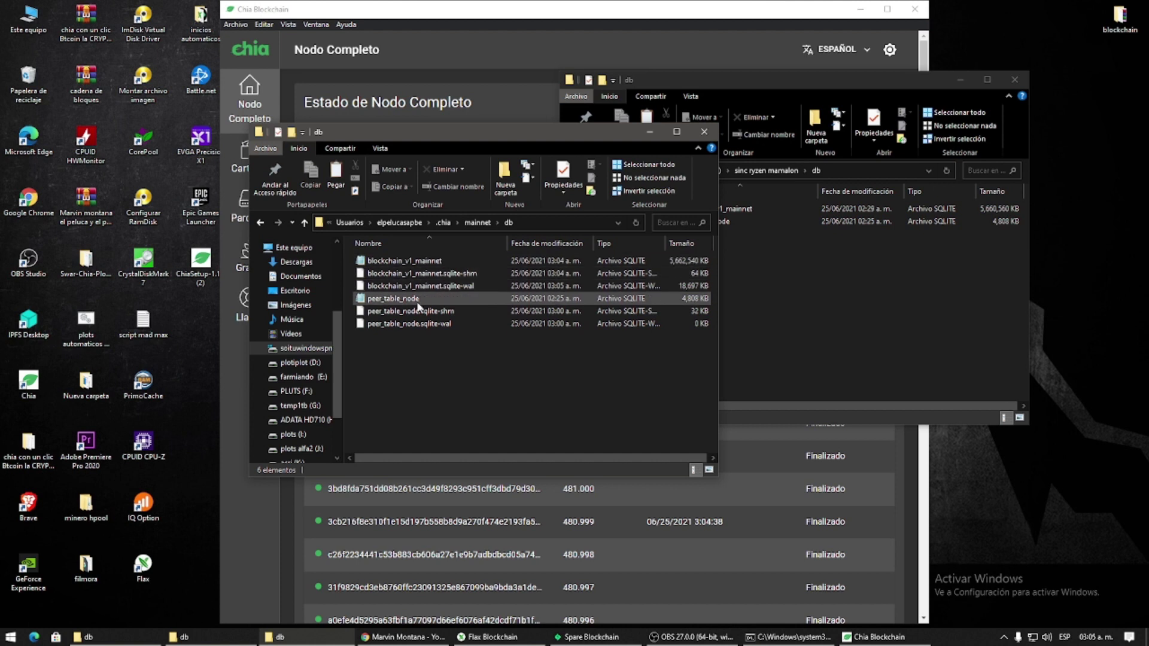
# Shut down Chia Blockchain, and select the blockchain_v1_mainnet and peer_table_node files in the node's db folder
pyautogui.click(741, 16)
pyautogui.click(915, 9)
pyautogui.click(596, 303)
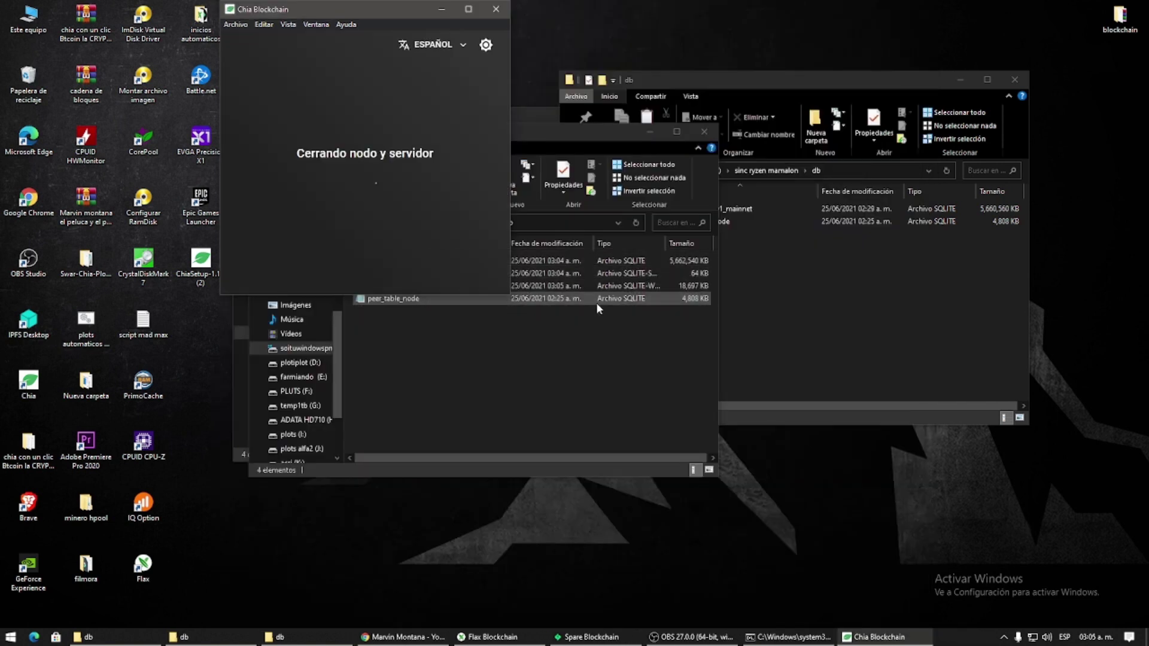
pyautogui.moveTo(386, 7); pyautogui.dragTo(920, 63)
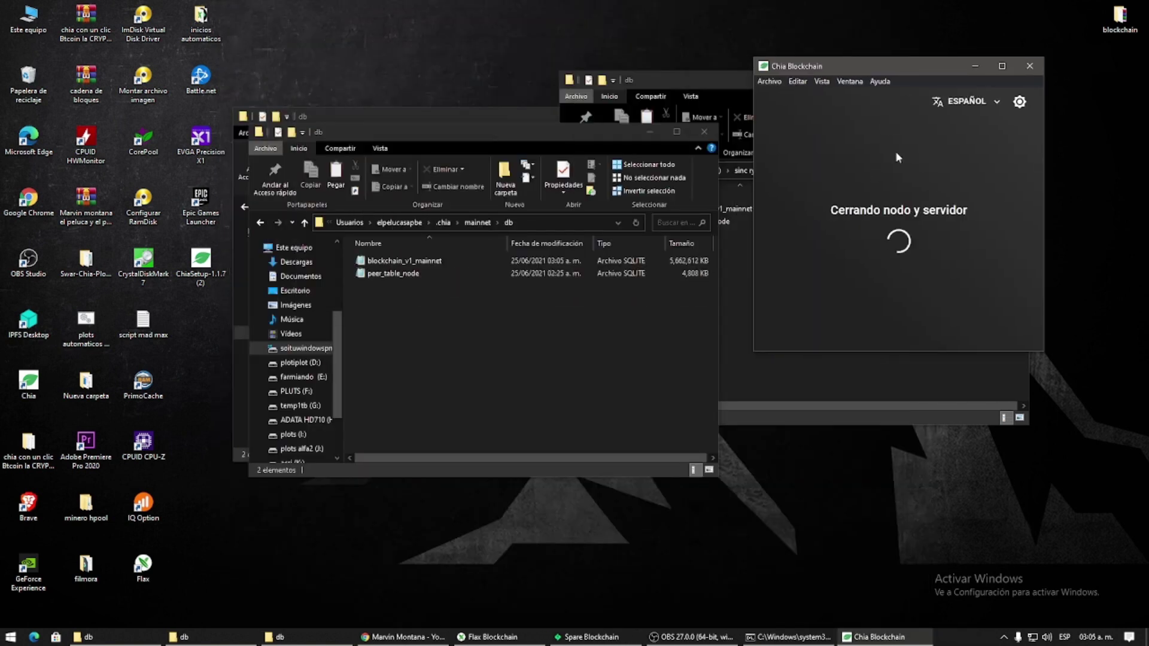
pyautogui.moveTo(417, 295); pyautogui.dragTo(400, 265)
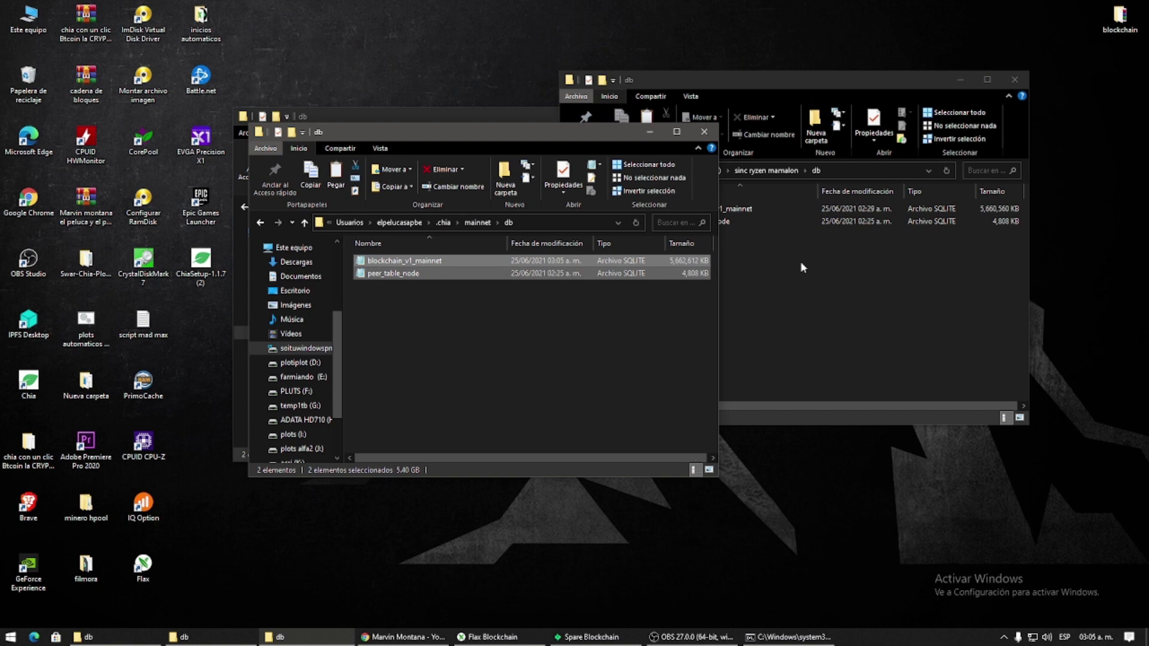
pyautogui.moveTo(604, 132); pyautogui.dragTo(584, 201)
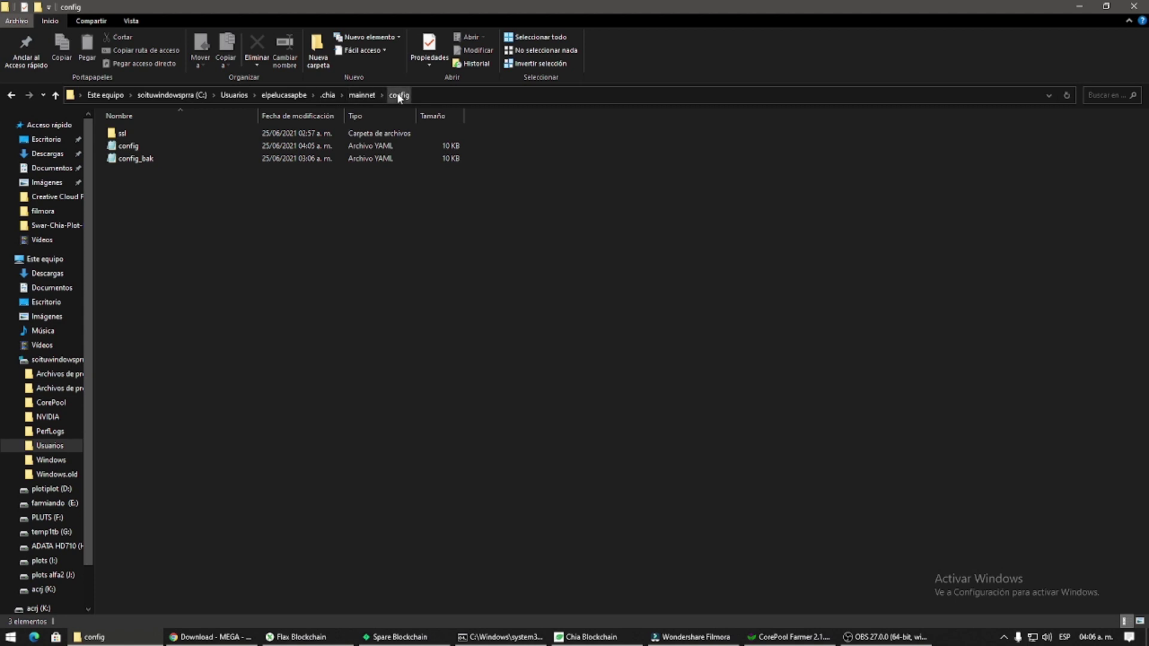
# Examine the config and config_bak YAML files in the mainnet config folder, including the actions available for config
pyautogui.click(158, 147)
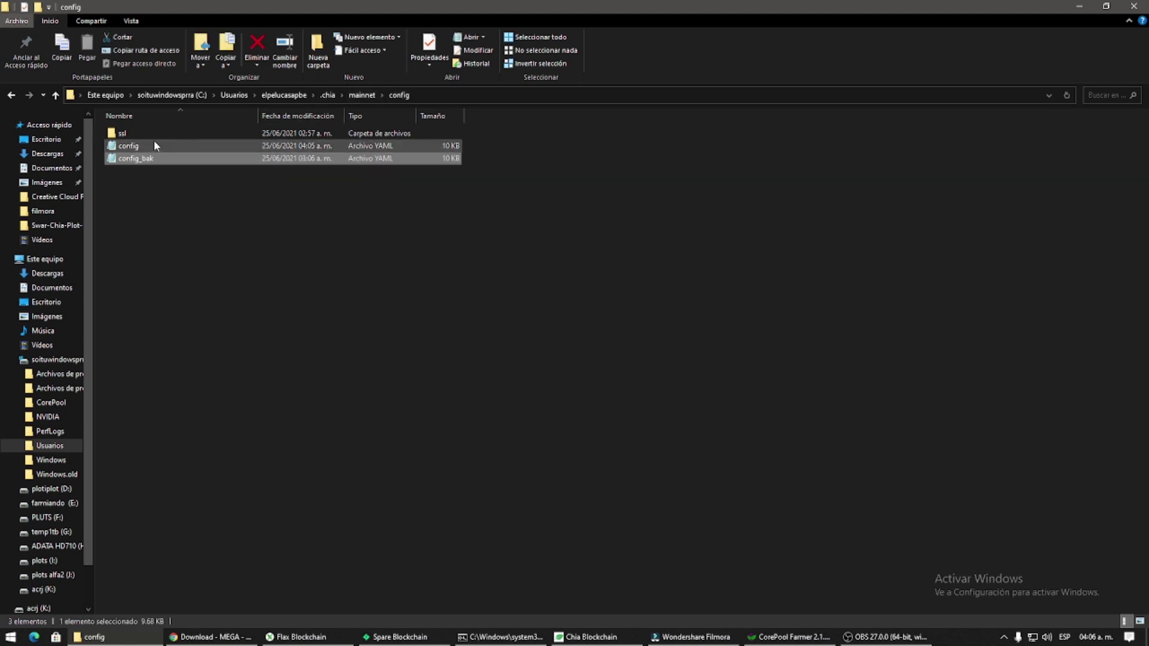
pyautogui.click(153, 159)
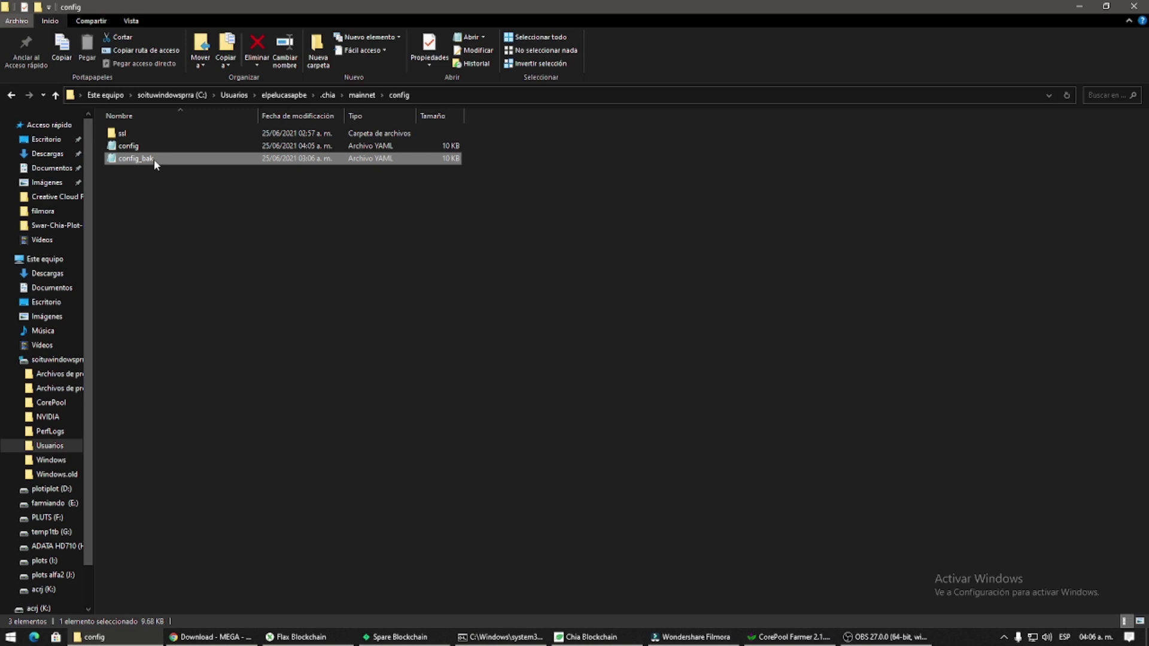
pyautogui.rightClick(153, 159)
pyautogui.click(138, 151)
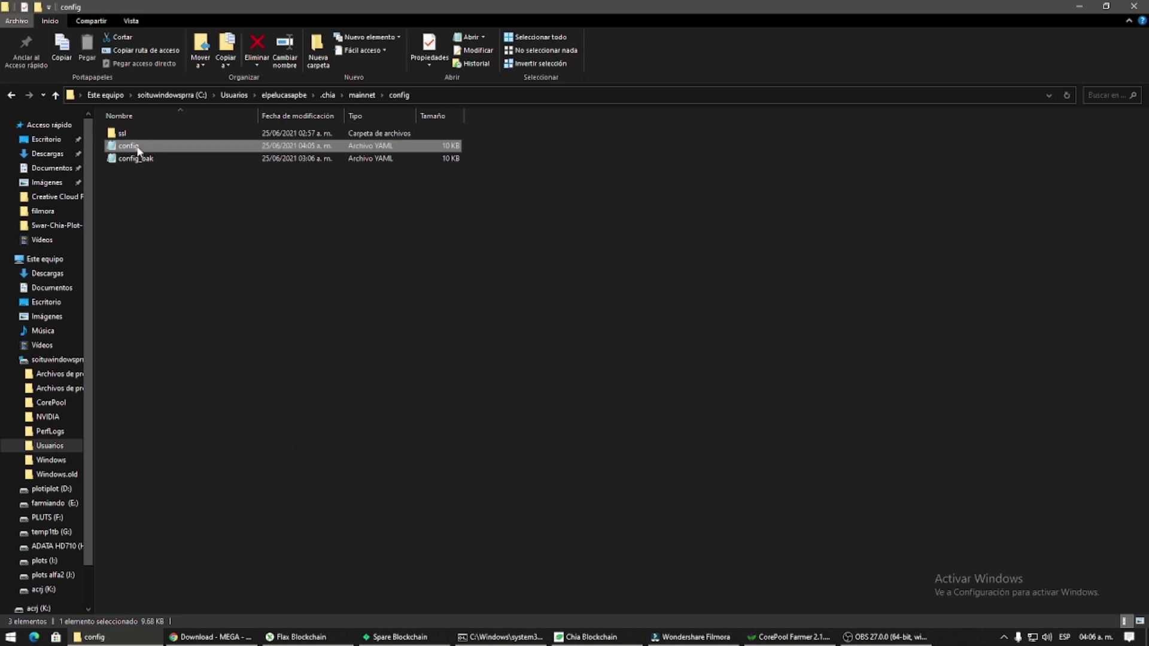
pyautogui.rightClick(138, 150)
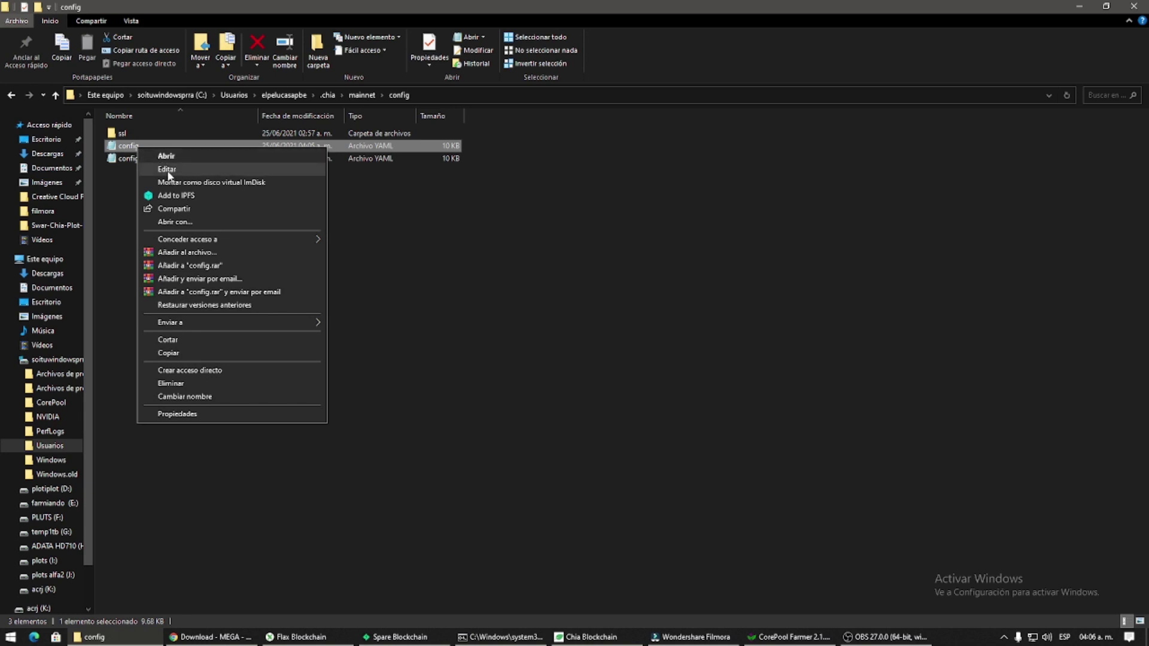
pyautogui.click(122, 168)
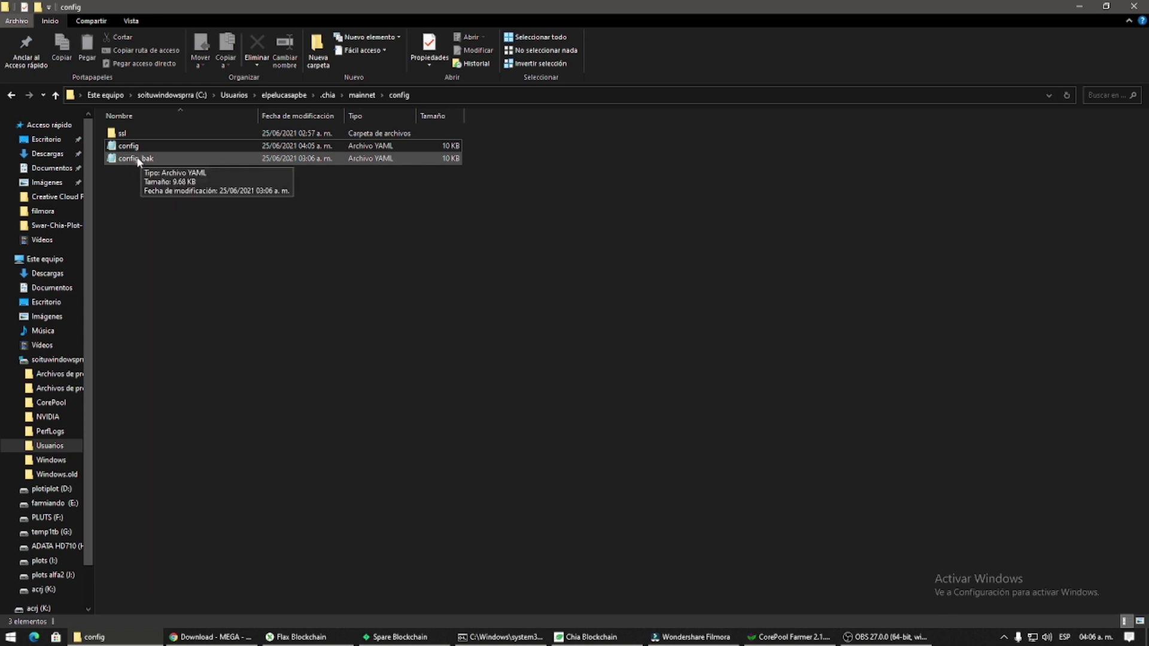
pyautogui.click(136, 147)
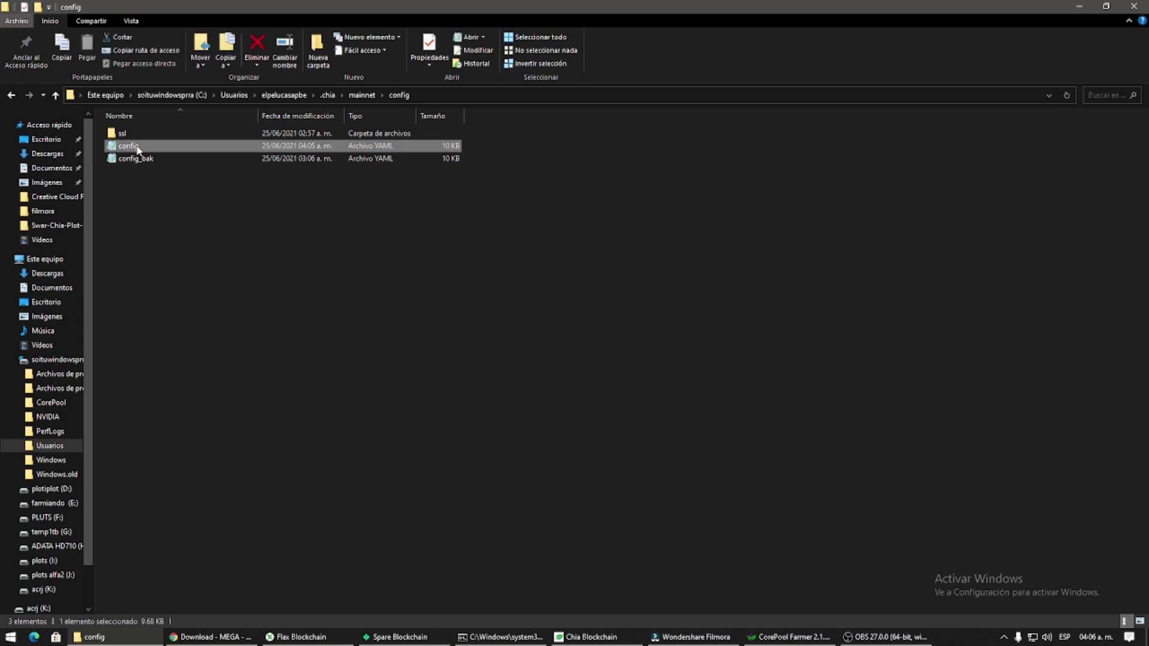